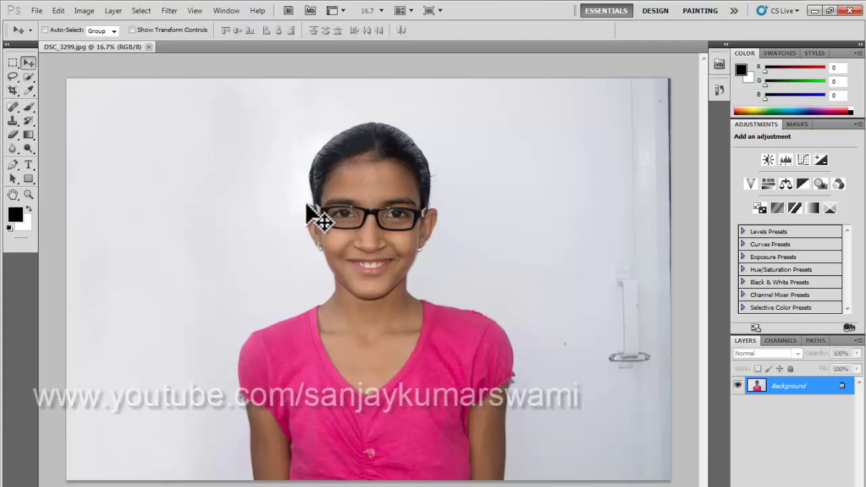
- Activate the Crop tool and set the crop width to 3.5 cm
key(c)
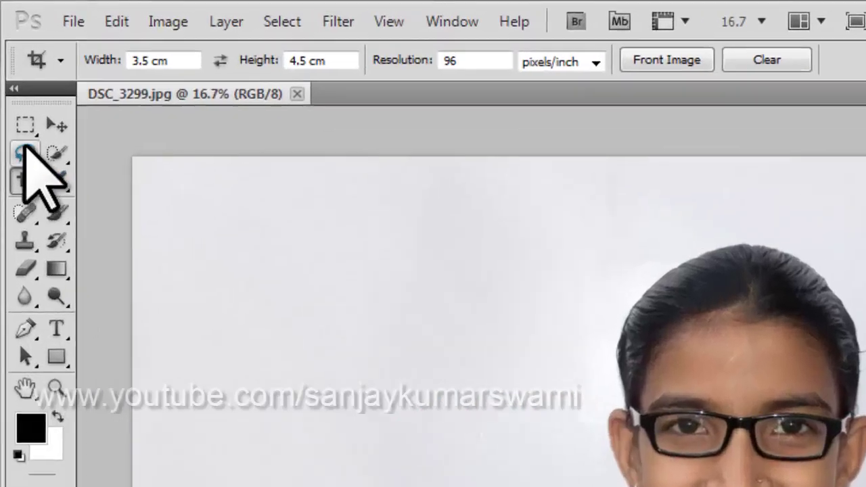
key(v)
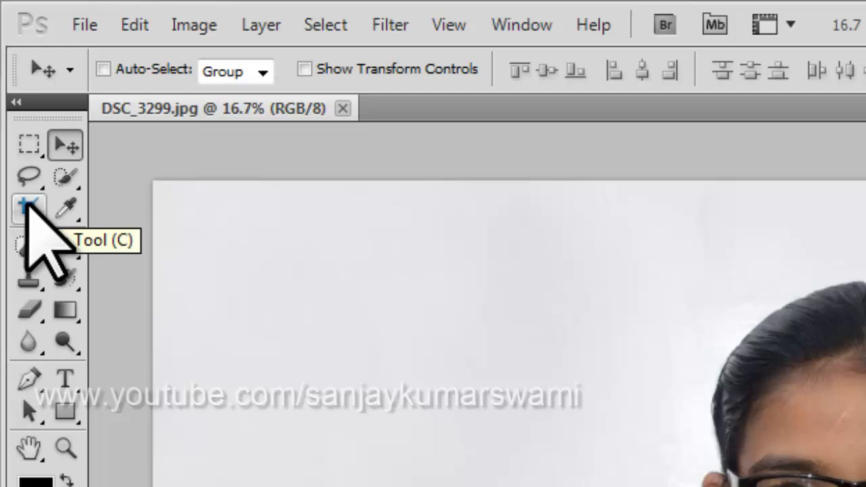
click(27, 206)
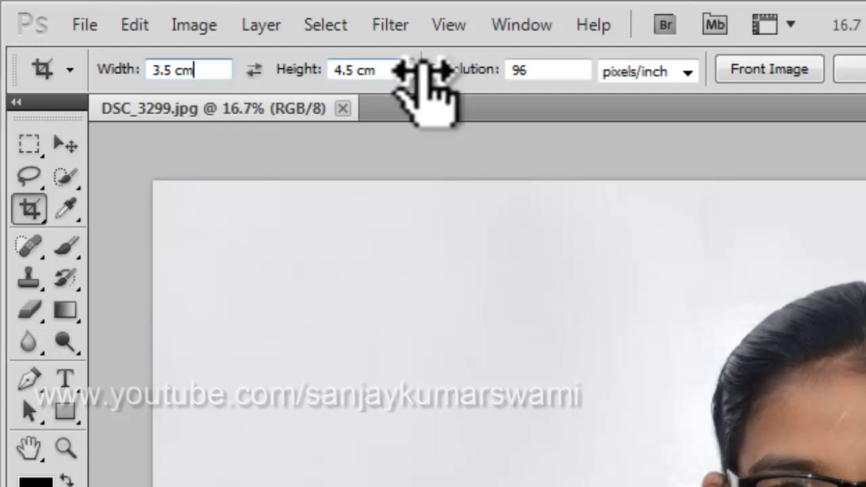
drag(188, 65, 3, 3)
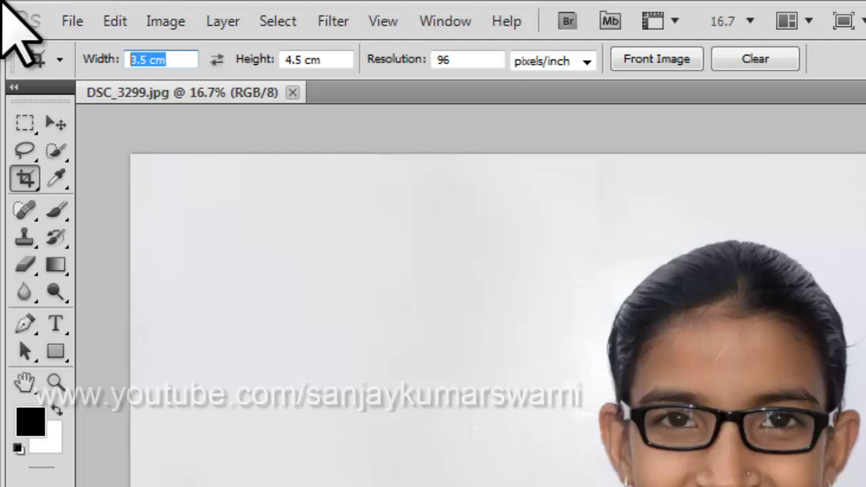
text(3.5)
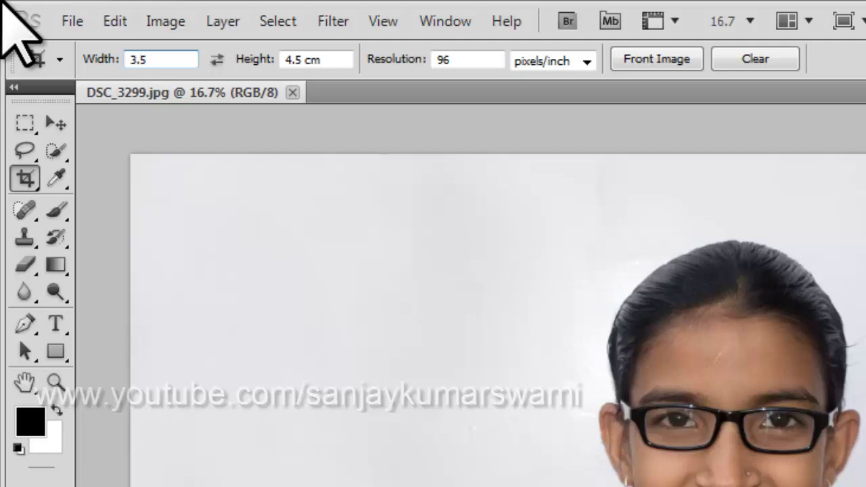
text( cm)
key(Tab)
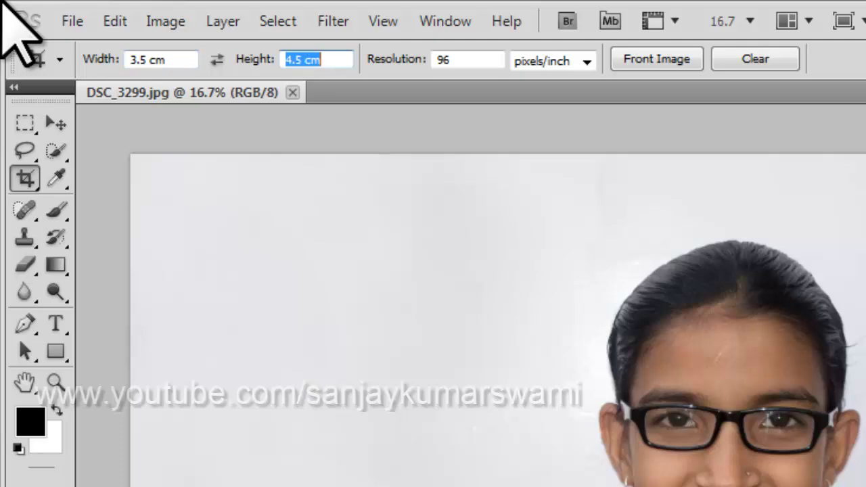
- Try the crop height of 4.5 in inches, pixels and millimetres
text(4)
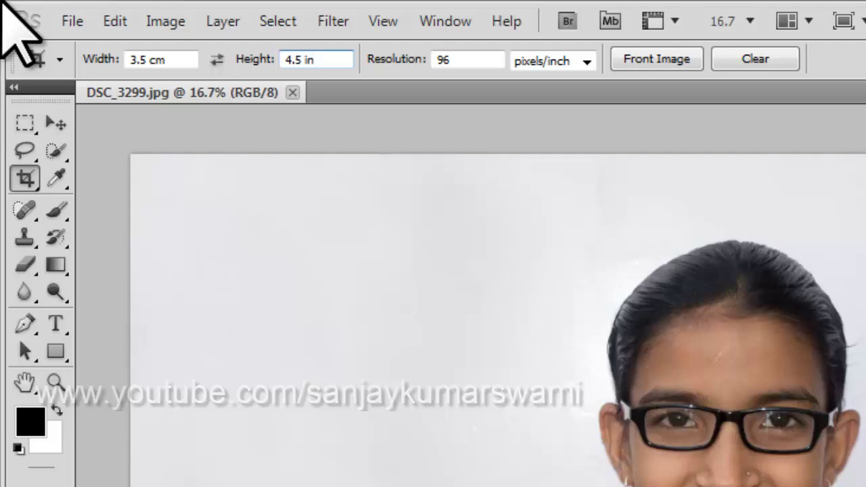
key(BackSpace)
key(BackSpace)
key(BackSpace)
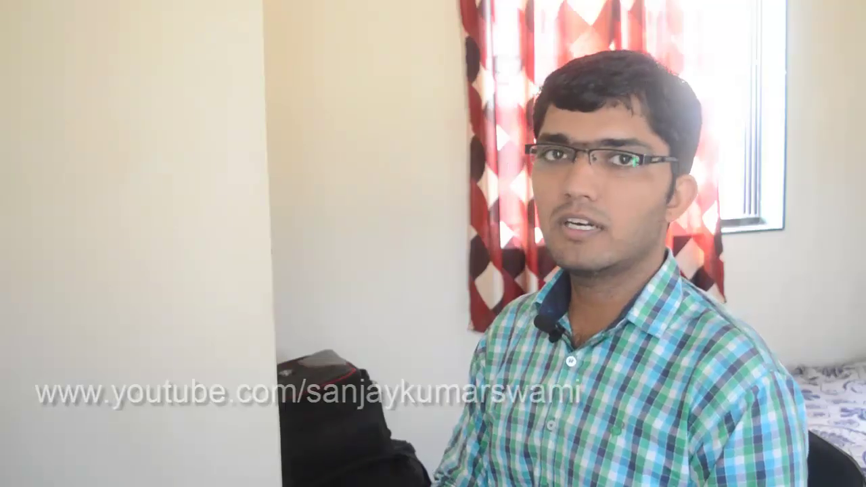
text(x)
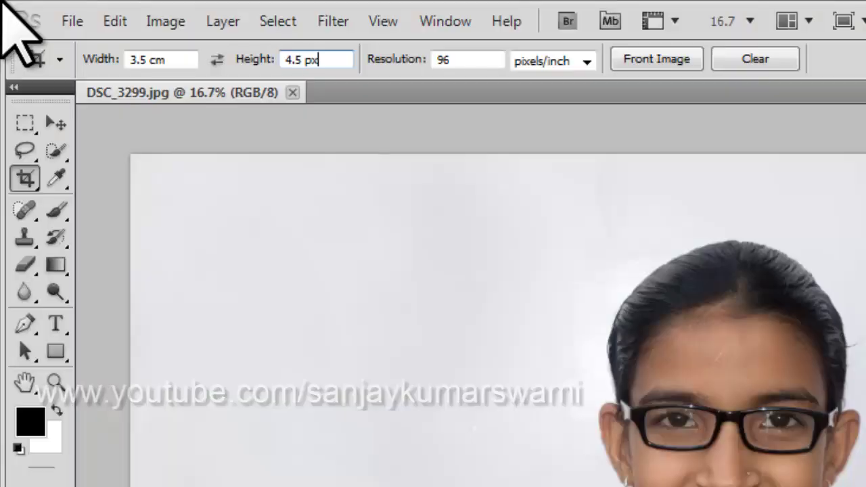
text(m)
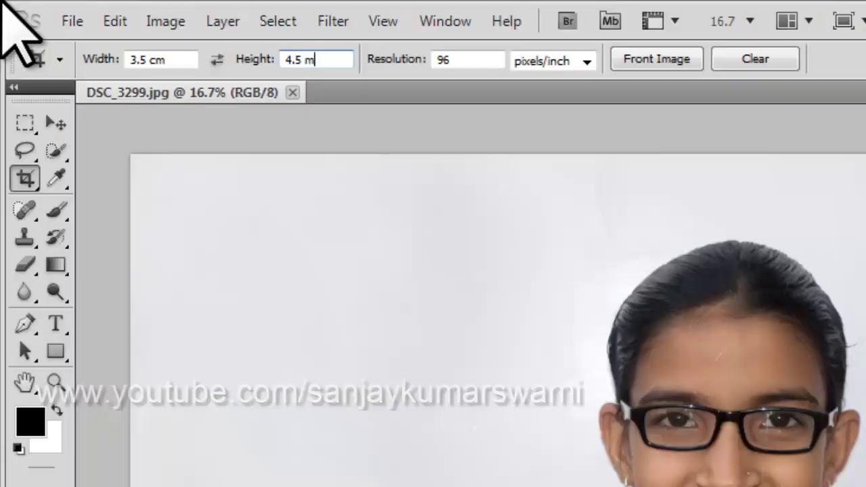
text(m)
key(shift+Tab)
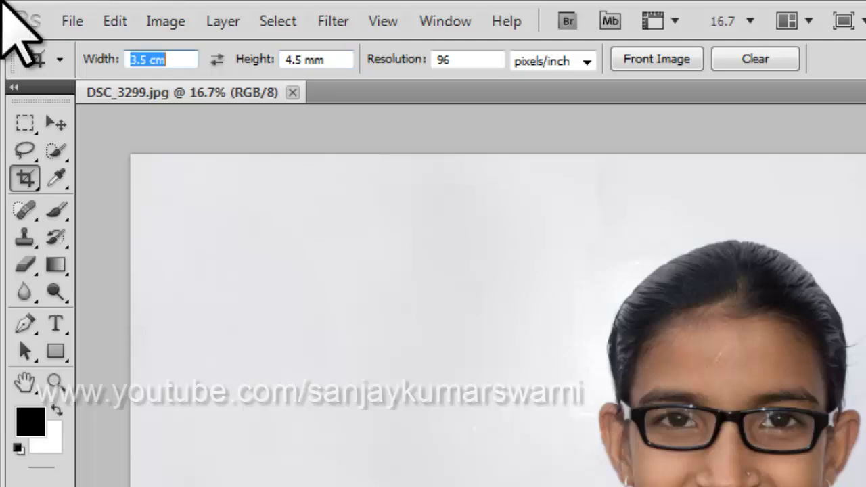
- Set the crop height to 4.5 cm, with a resolution of 96 pixels/inch
key(Tab)
key(End)
key(shift+Left)
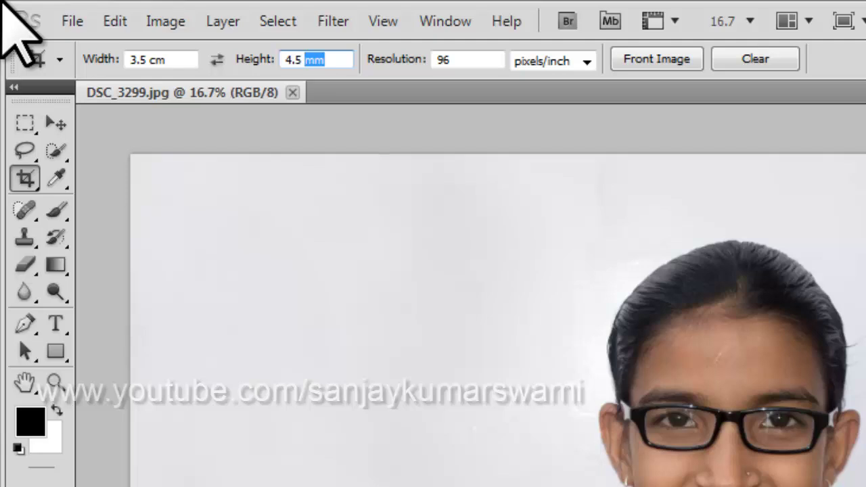
text(c)
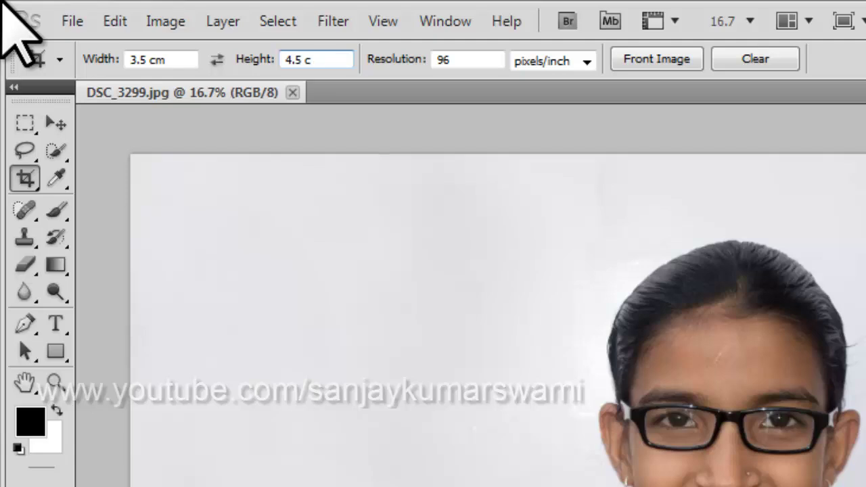
text(m)
key(Tab)
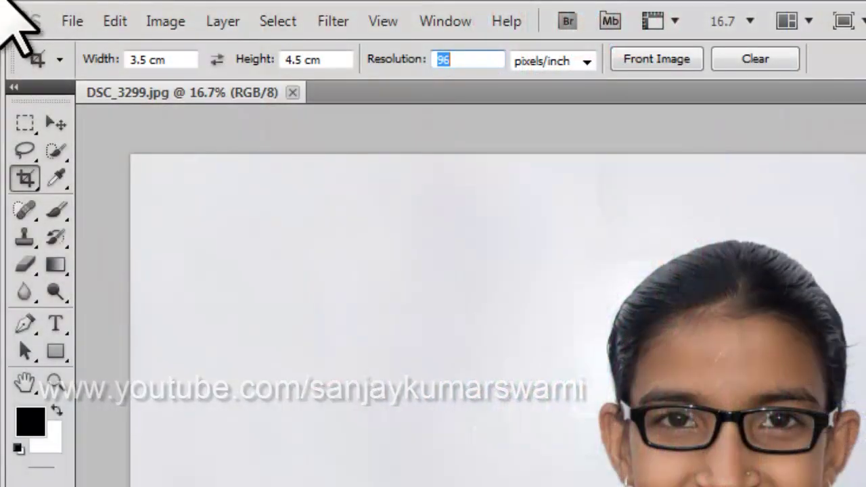
click(463, 60)
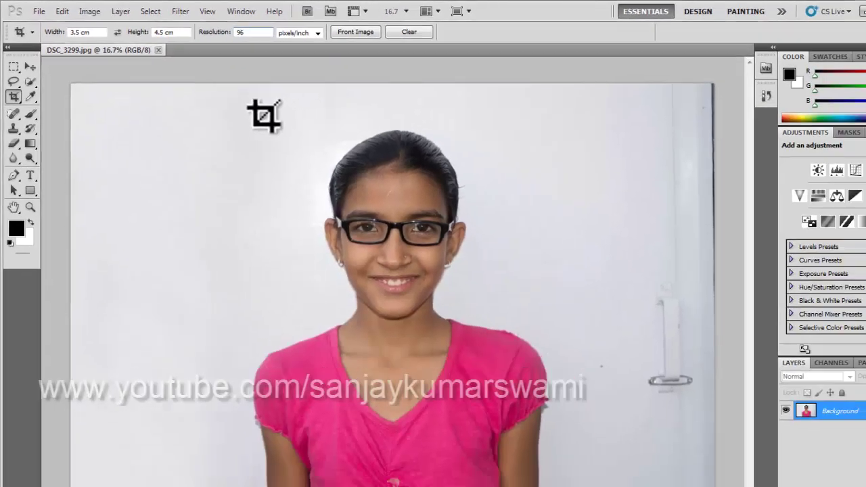
- Draw a crop frame around the girl's head and shoulders and centre it on her face
drag(487, 215, 575, 332)
drag(301, 164, 483, 402)
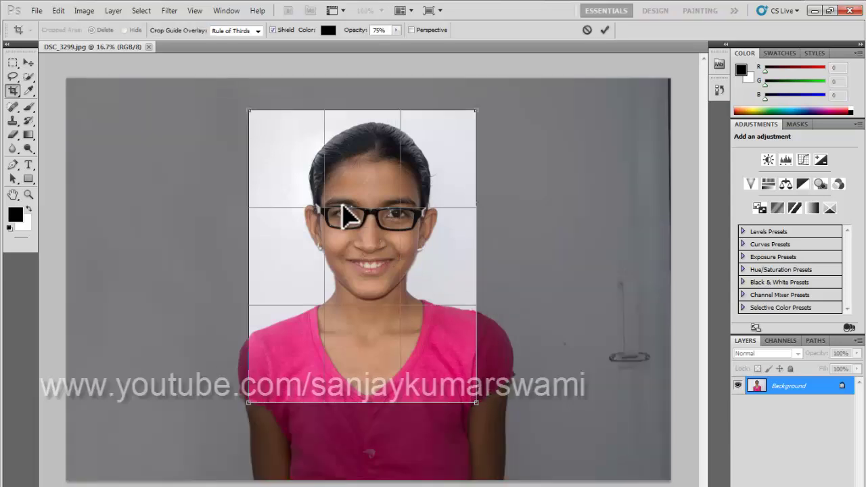
drag(345, 219, 365, 257)
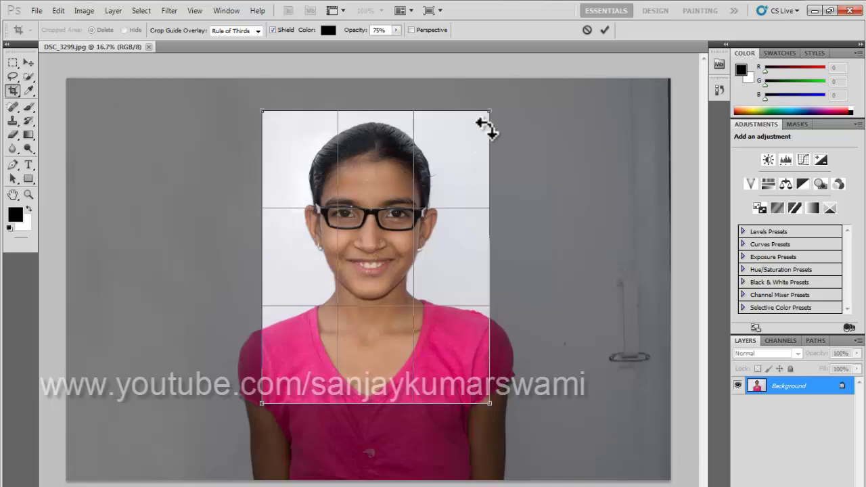
- Tighten the crop frame around the head and shoulders and apply the crop
drag(490, 109, 481, 119)
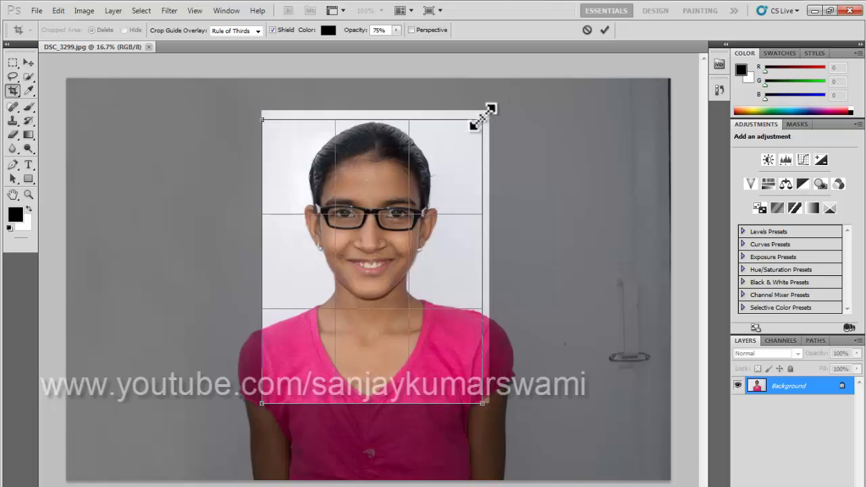
drag(441, 178, 437, 176)
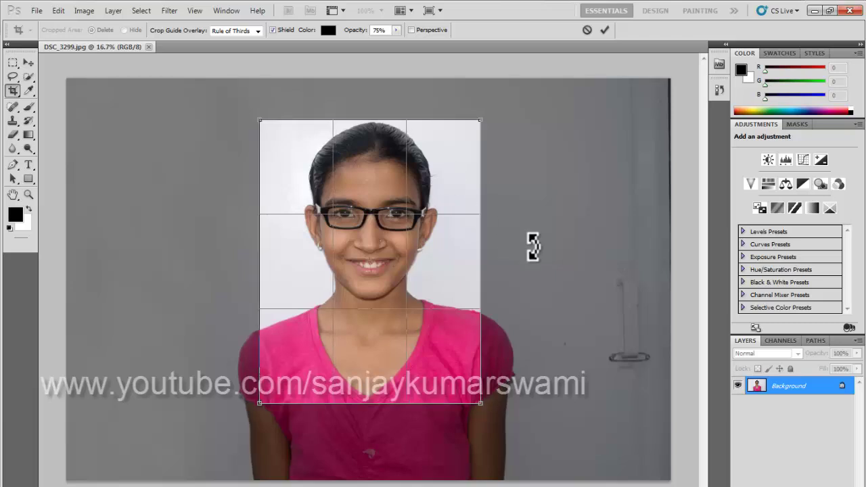
key(Up)
key(Right)
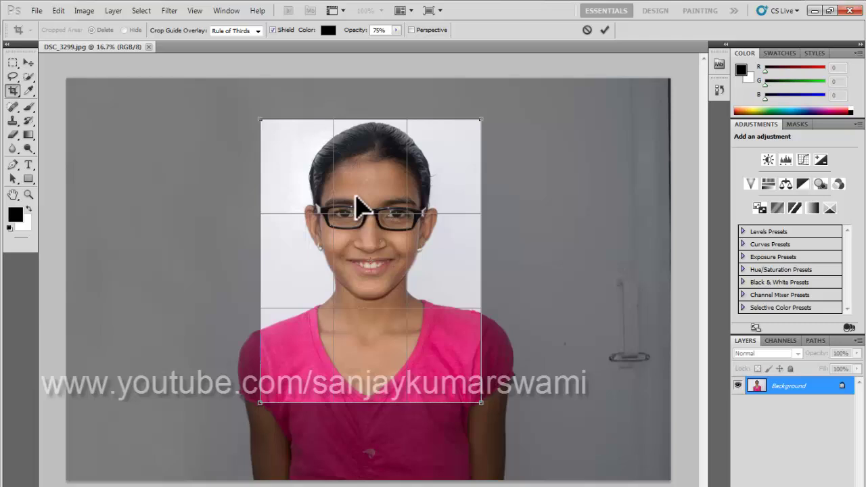
key(Return)
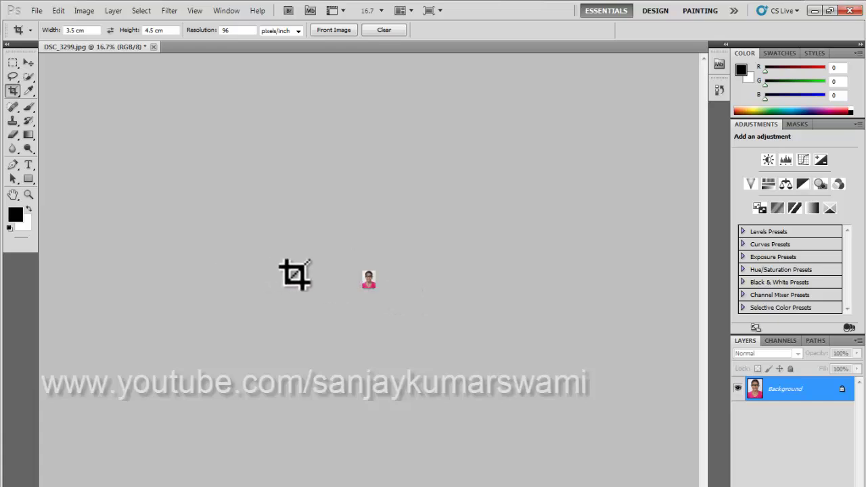
- Inspect the cropped photo enlarged up to 400% and return the view to actual pixels
click(29, 196)
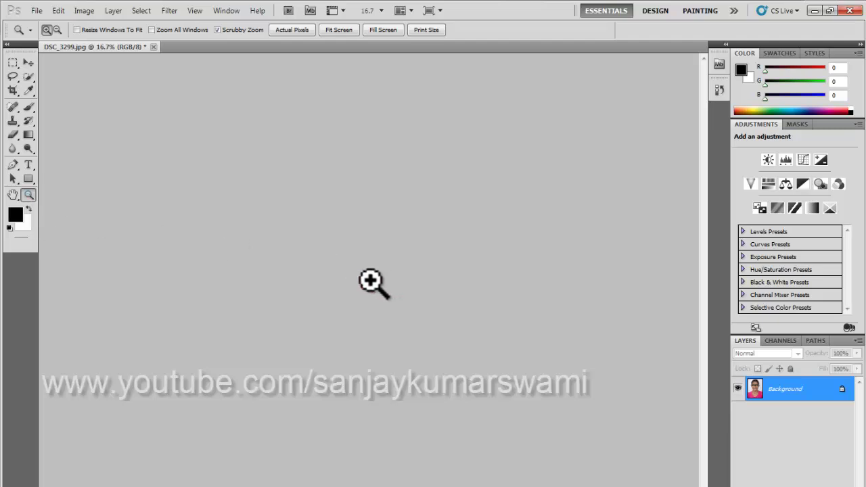
click(371, 282)
click(370, 280)
click(369, 279)
click(370, 279)
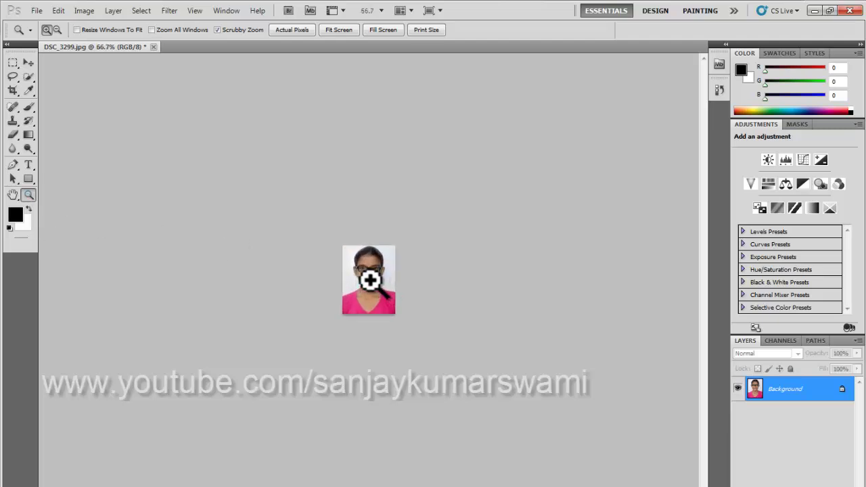
click(370, 280)
click(369, 279)
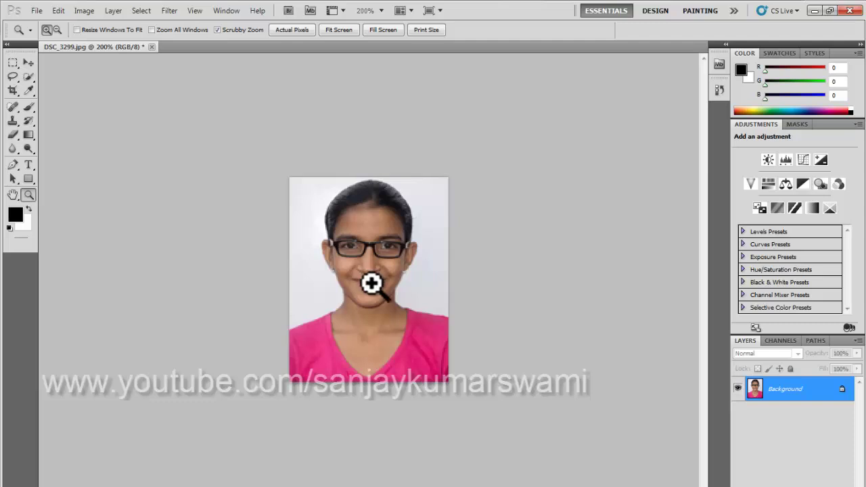
click(371, 283)
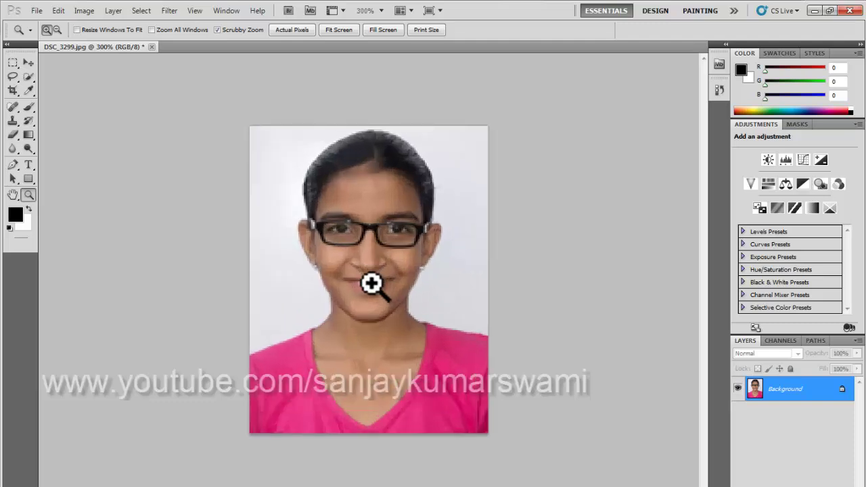
click(371, 282)
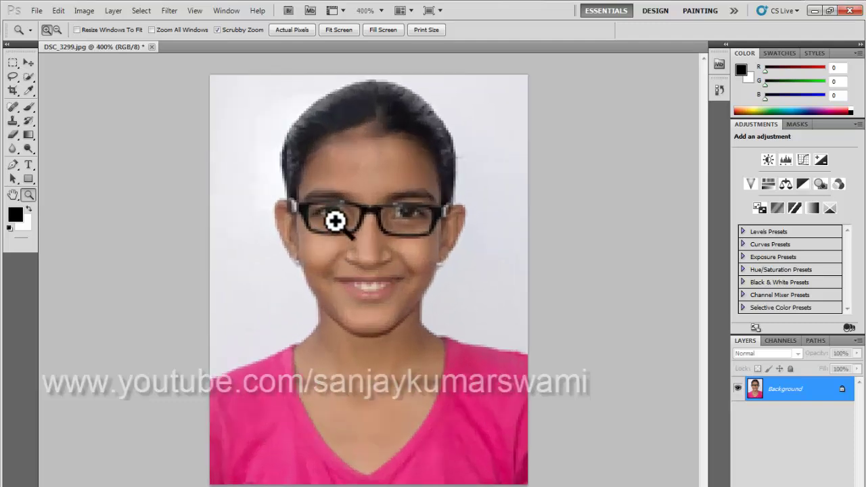
right_click(308, 200)
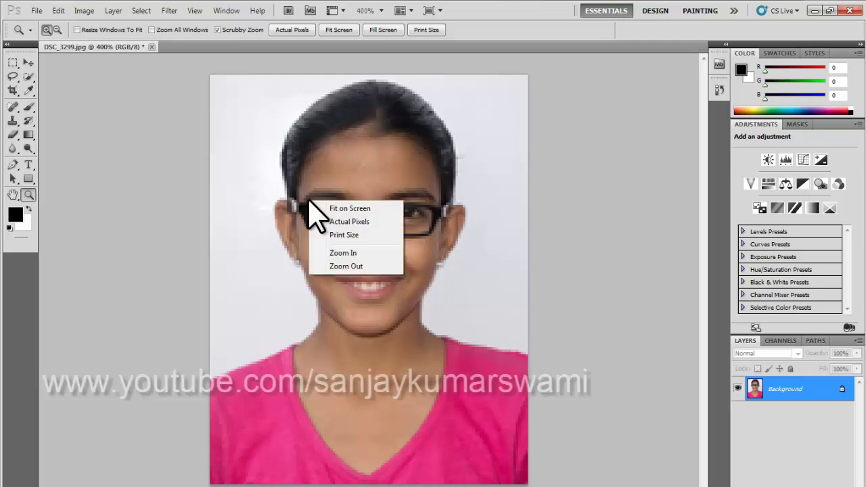
click(355, 223)
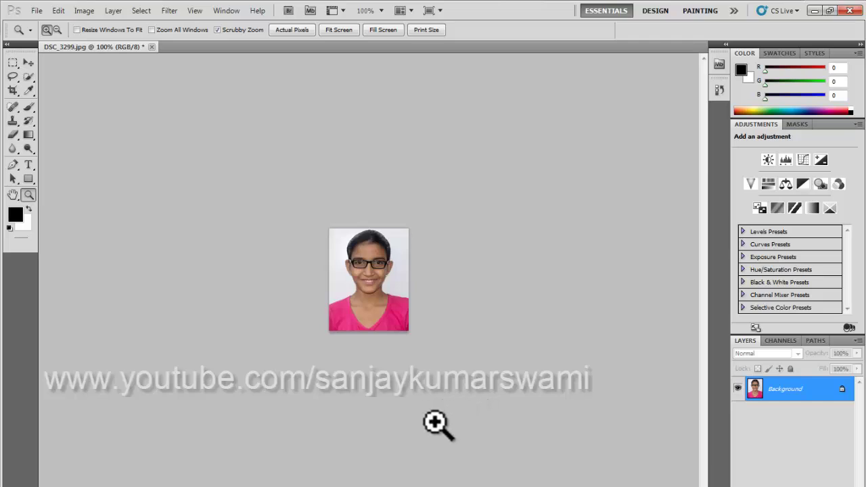
- Brighten the cropped photo slightly with a Curves adjustment
click(84, 11)
mouse_move(110, 40)
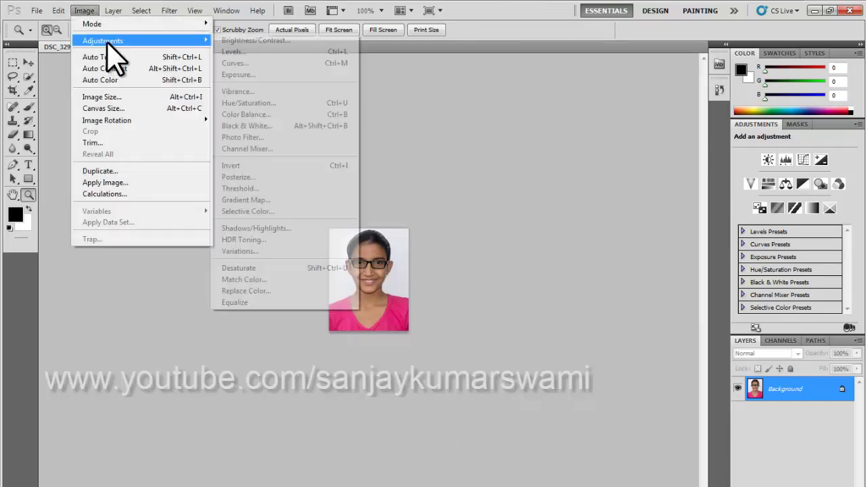
click(277, 62)
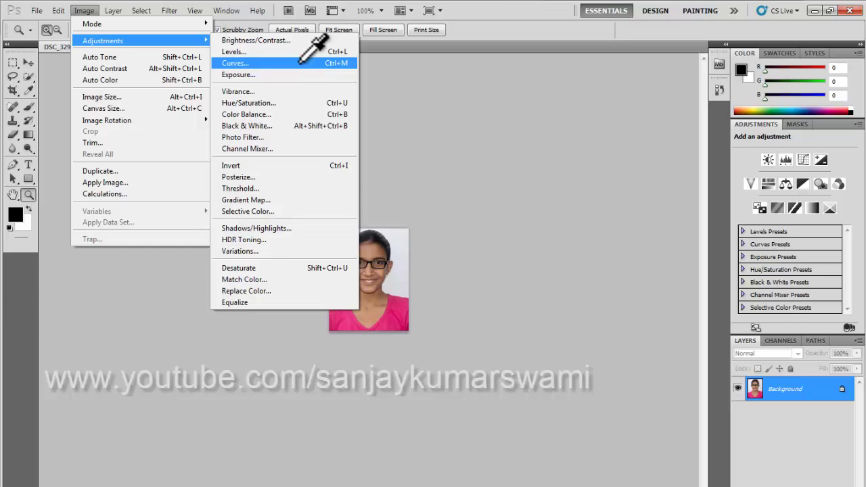
drag(640, 254, 640, 251)
click(784, 139)
key(z)
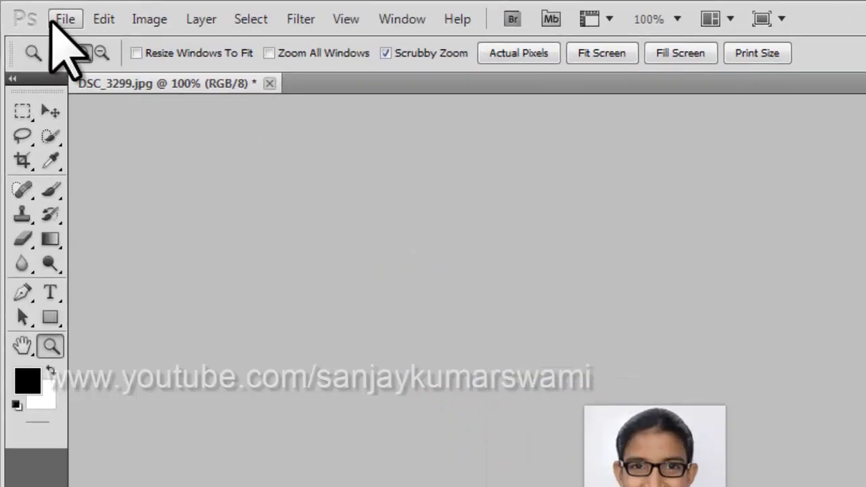
- Start exporting the photo with Save for Web & Devices and set the file format to GIF
click(57, 24)
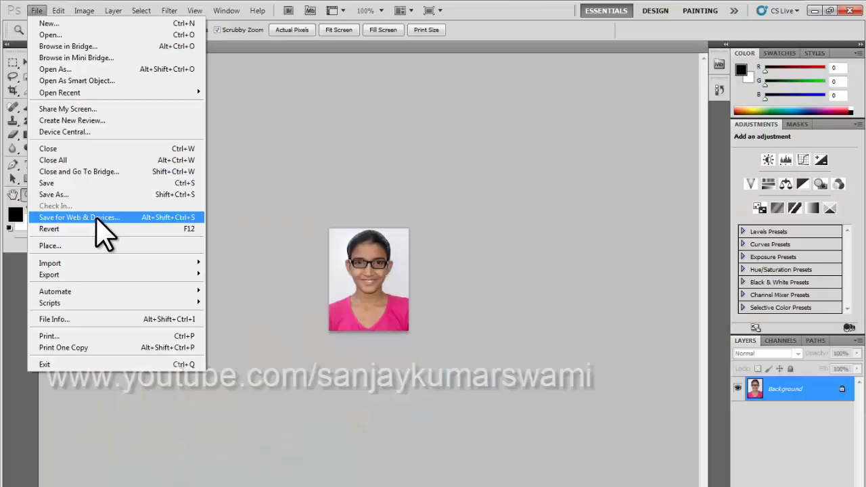
click(96, 217)
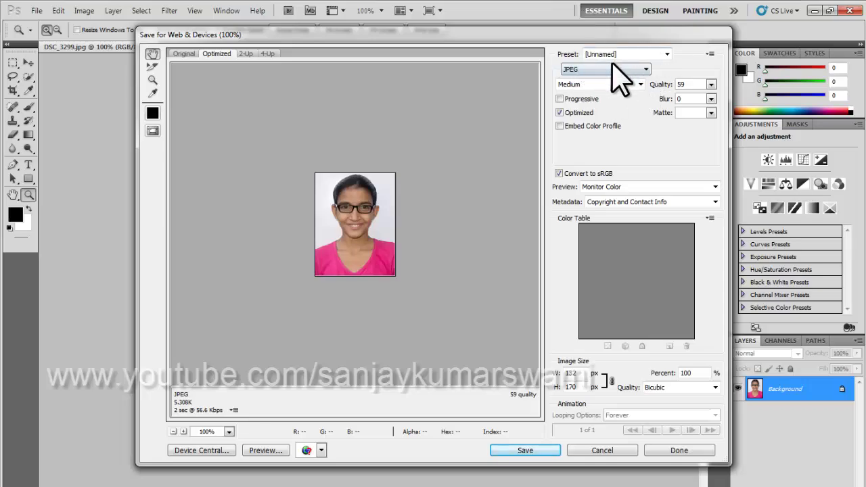
click(582, 69)
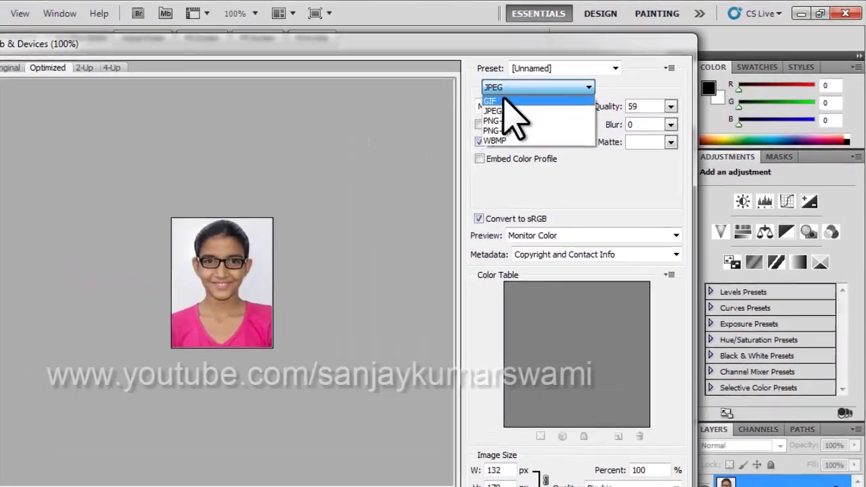
click(577, 77)
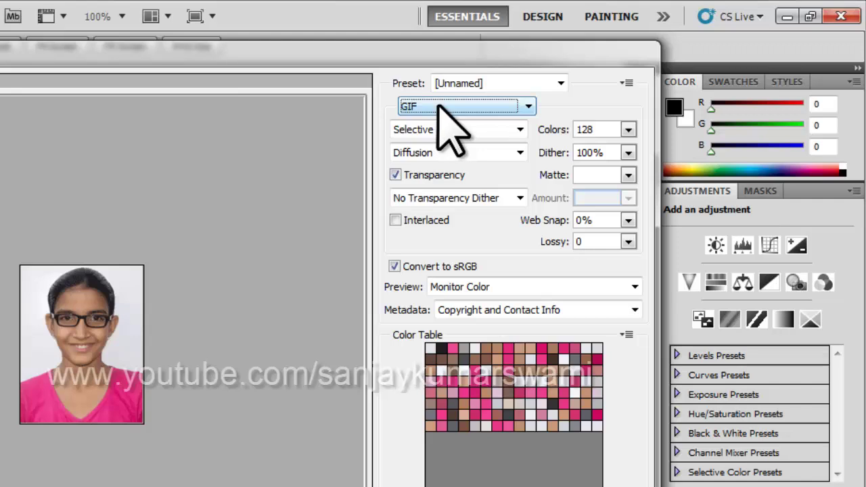
- Change the web export format to JPEG and set its quality to 61
click(484, 95)
click(419, 134)
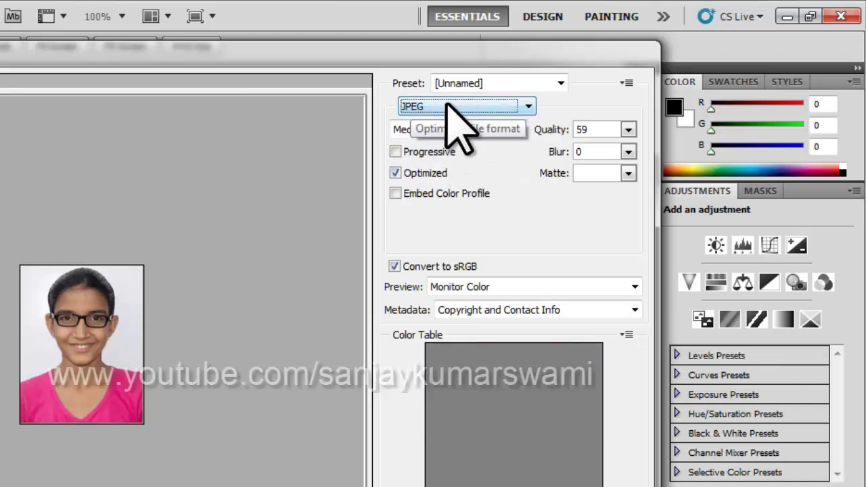
click(627, 129)
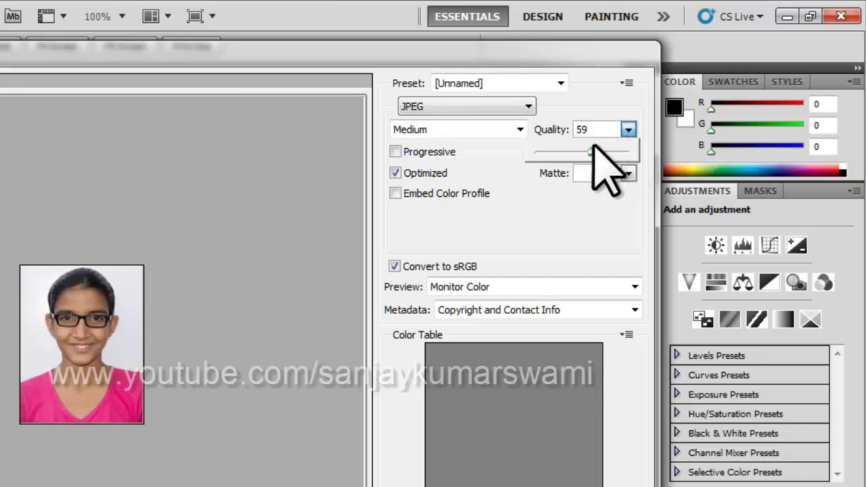
drag(591, 145, 630, 150)
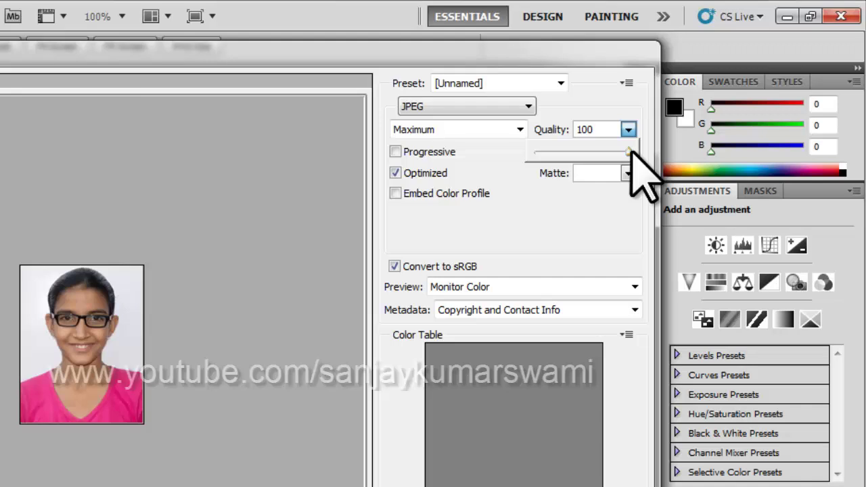
drag(628, 150, 593, 167)
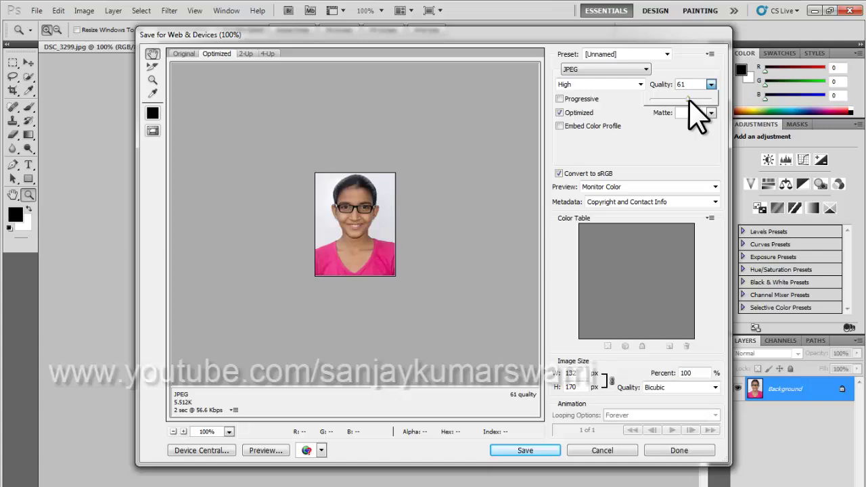
- Save the optimized image as photo 1 in the passport photo folder, using Images Only and Default Settings
click(521, 451)
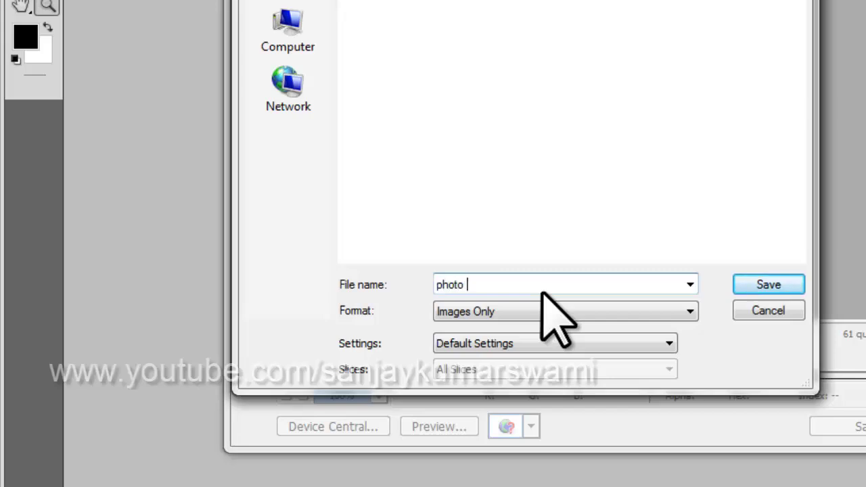
click(480, 311)
click(497, 343)
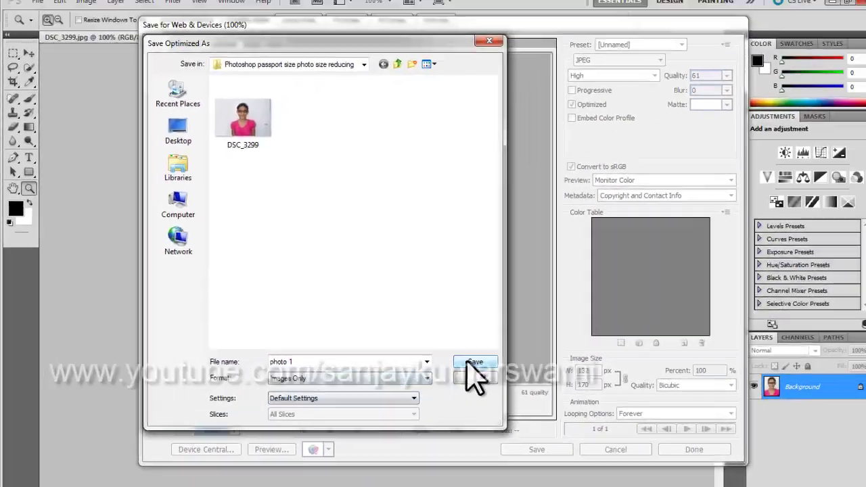
click(756, 286)
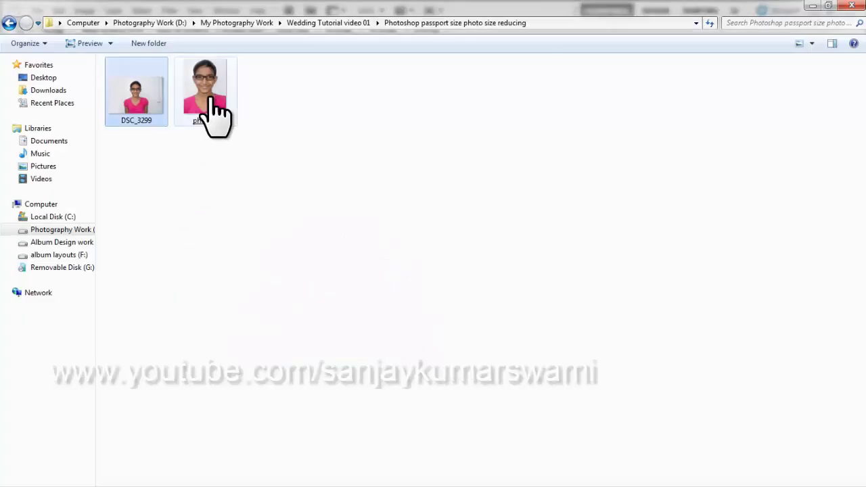
- Examine the file size of photo-1 in its properties in Windows Explorer, then close the properties
click(209, 109)
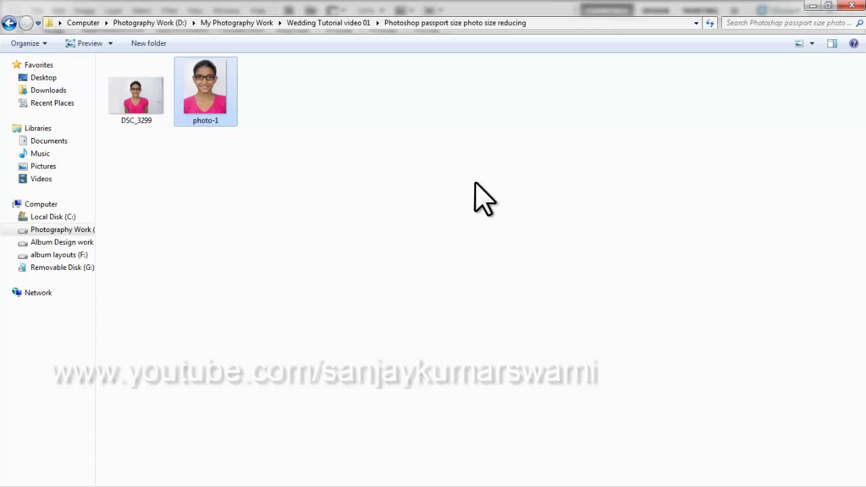
key(alt)
right_click(207, 103)
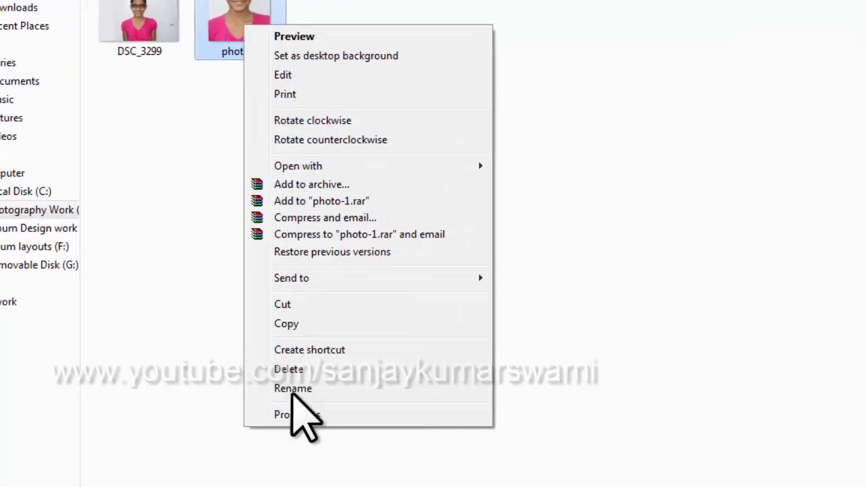
click(252, 376)
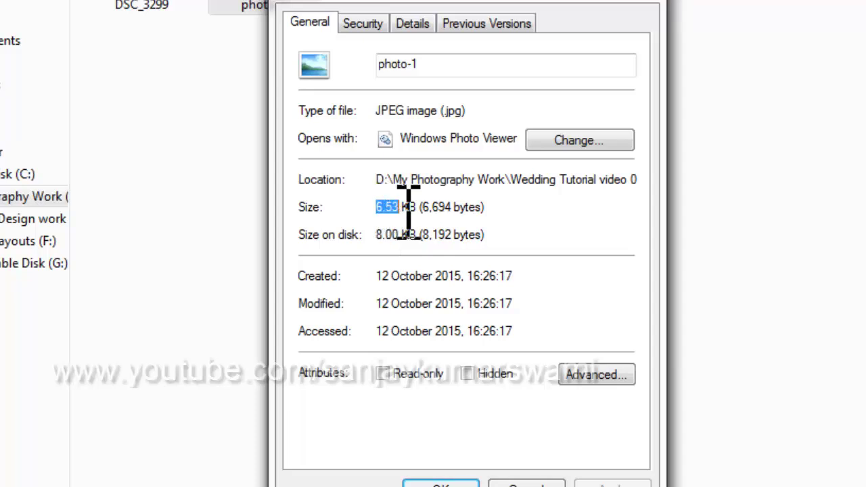
drag(427, 207, 423, 207)
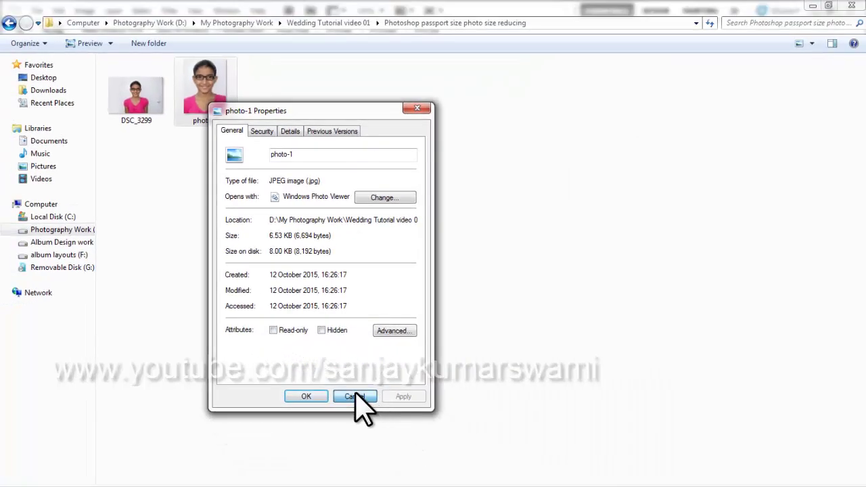
click(355, 397)
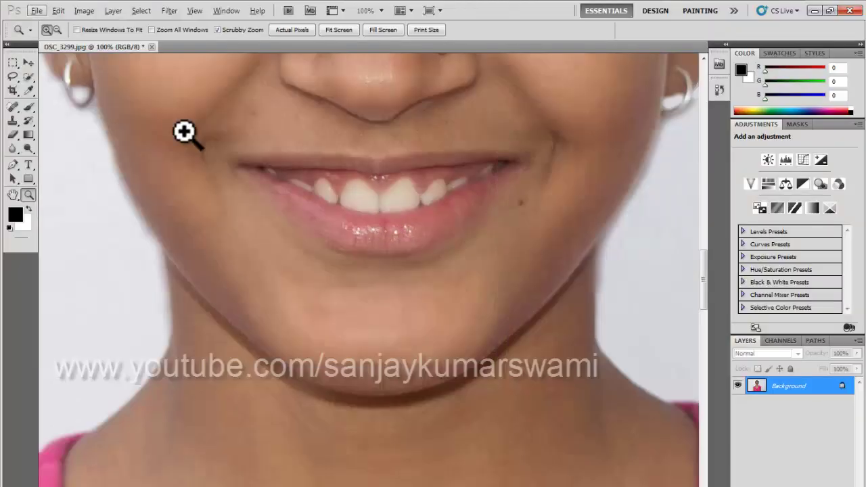
- Crop the full portrait around the head and shoulders to 3.5 × 4.5 cm at 300 pixels/inch and view it at actual pixels
click(6, 91)
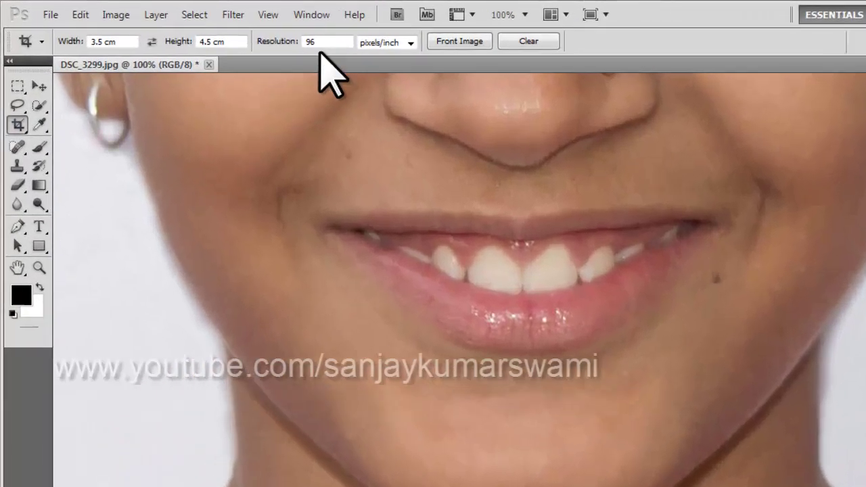
drag(232, 31, 137, 31)
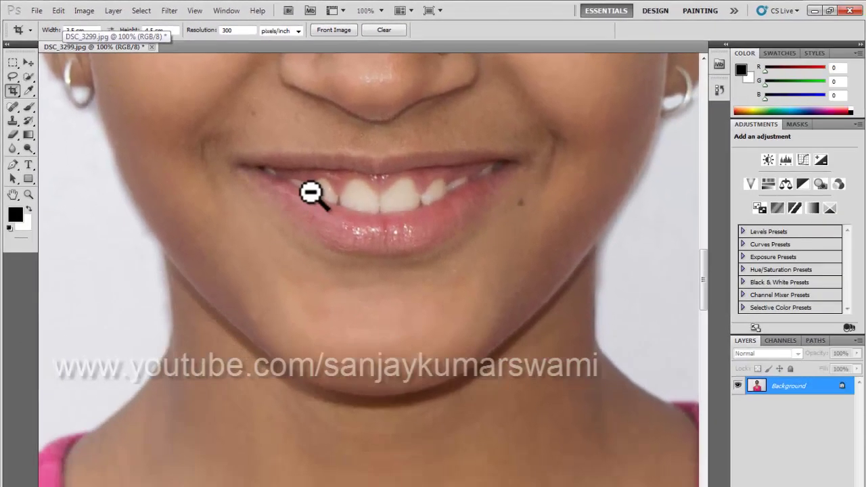
alt+click(310, 194)
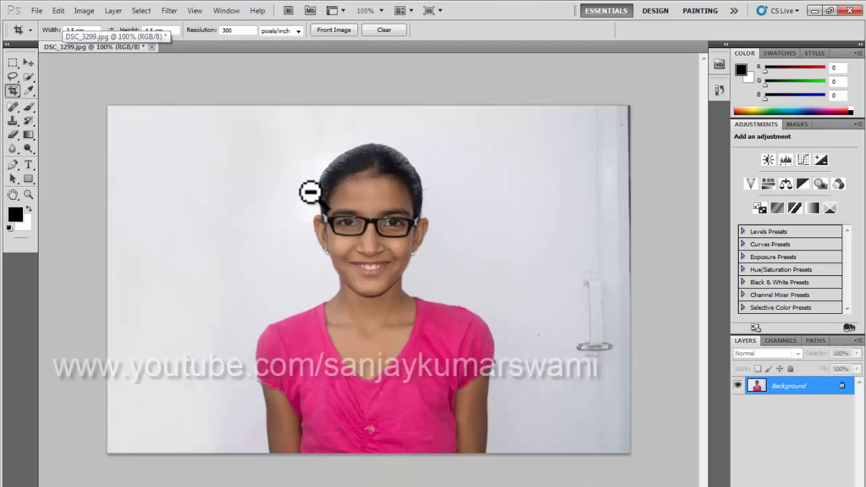
key(c)
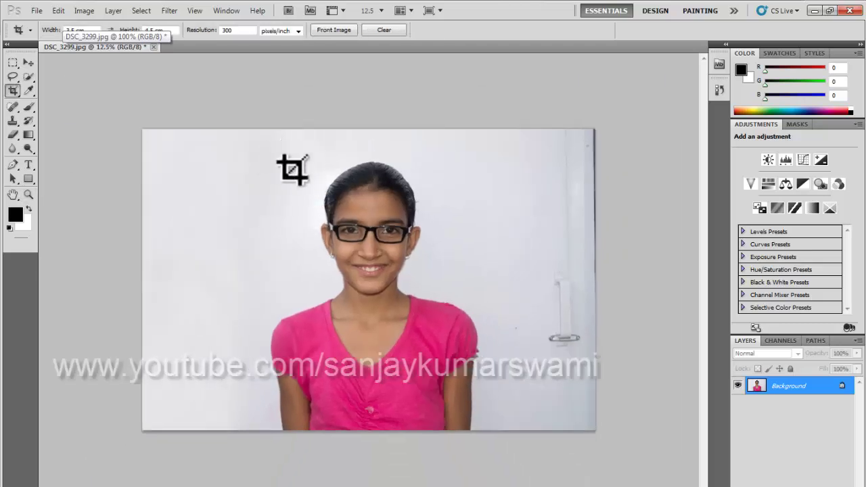
drag(270, 153, 488, 361)
drag(361, 279, 374, 283)
key(Return)
right_click(366, 276)
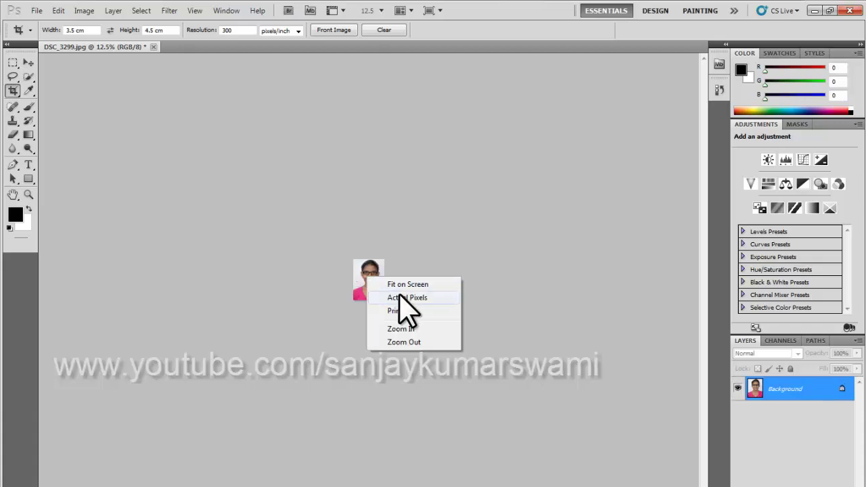
click(402, 295)
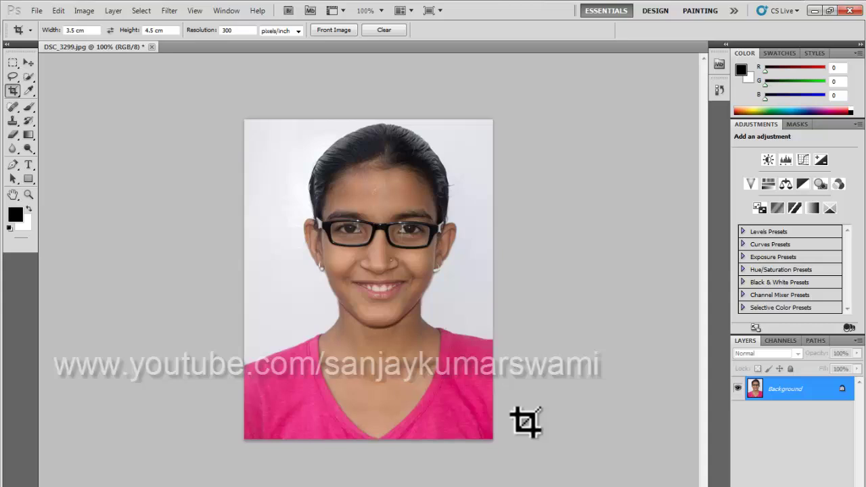
- Save the crop as a JPEG copy named photo 2 at Maximum quality 12 and check its file size in Windows Explorer
click(39, 12)
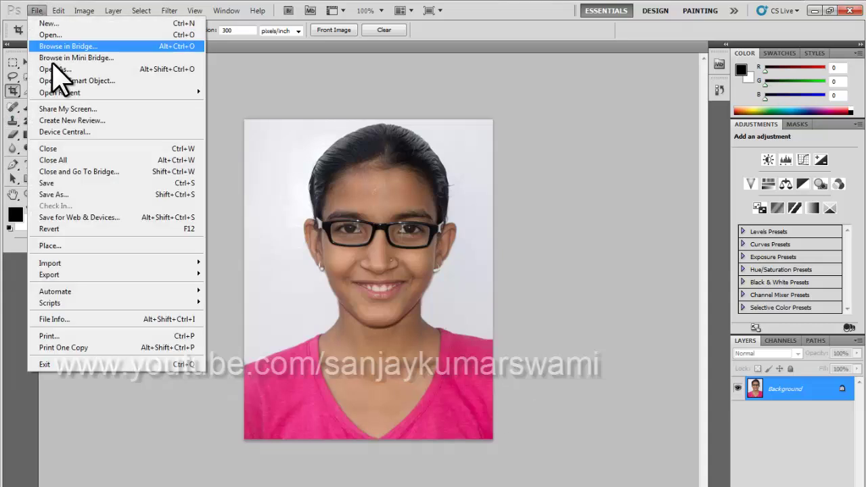
click(439, 225)
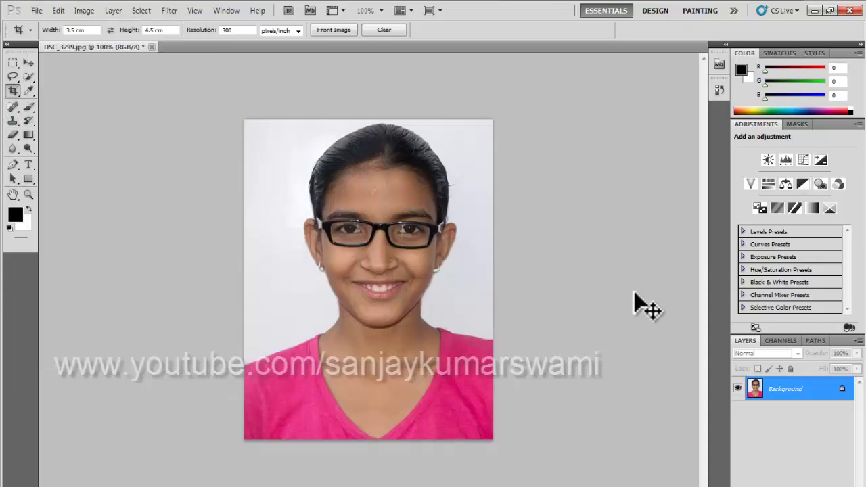
key(ctrl+shift+s)
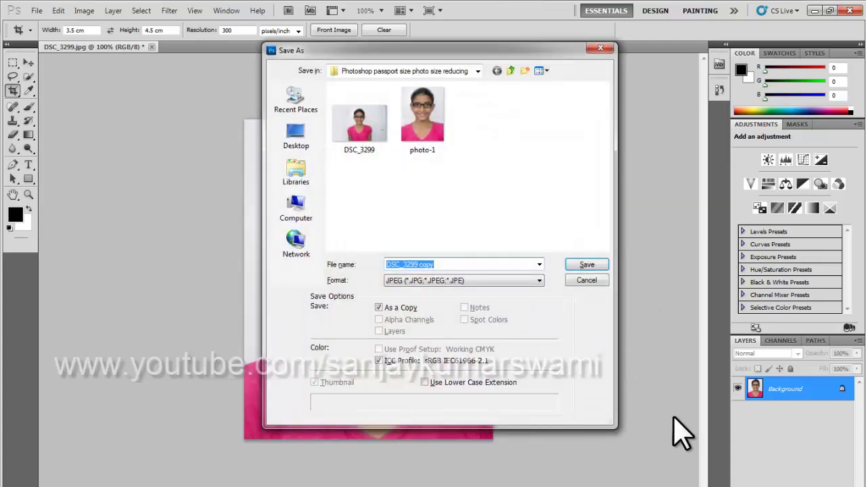
text(photo 2)
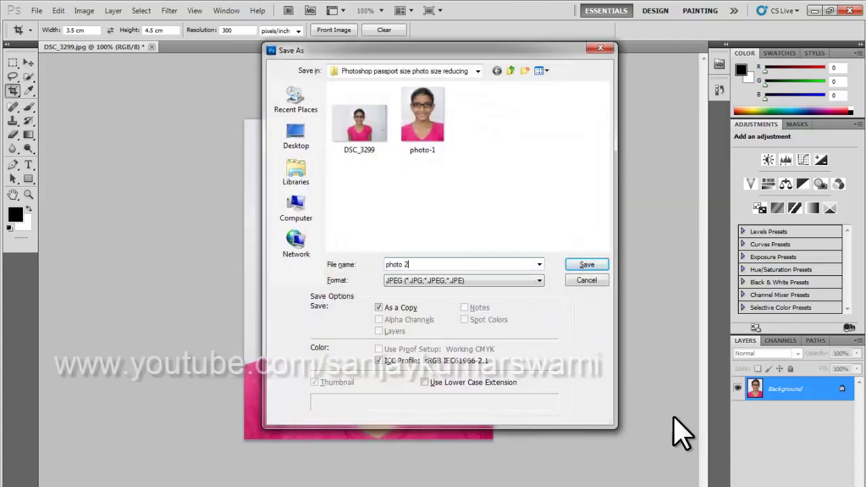
key(Return)
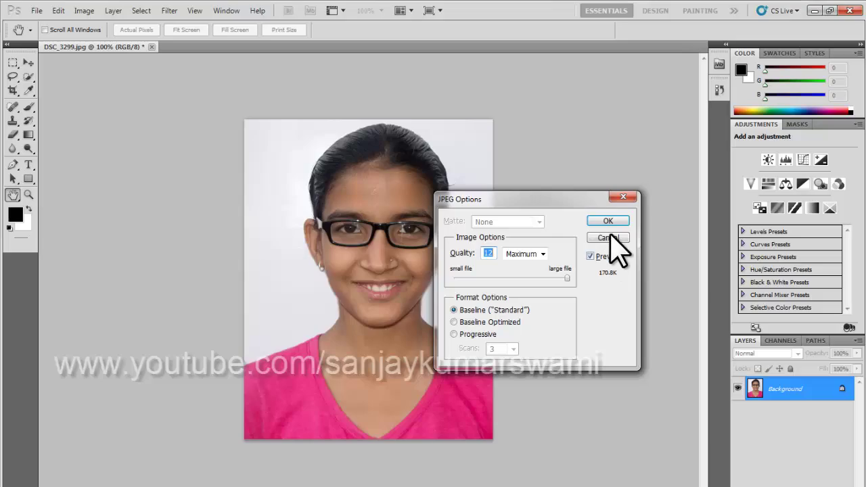
click(608, 221)
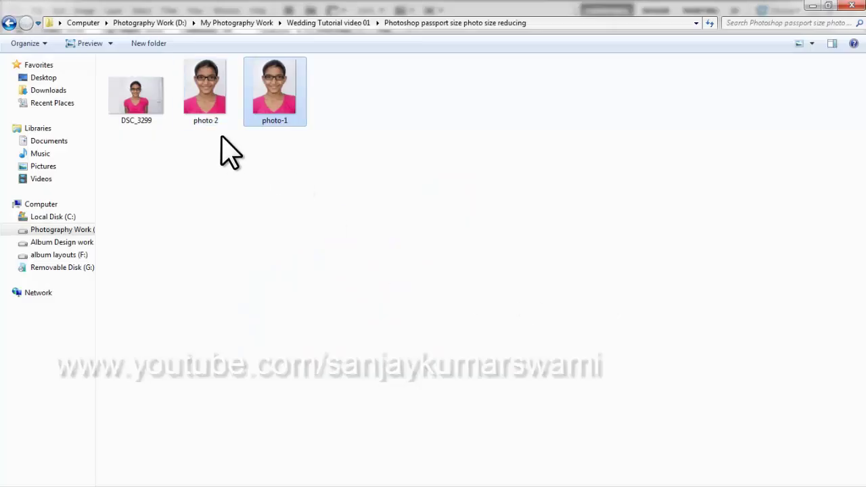
click(213, 115)
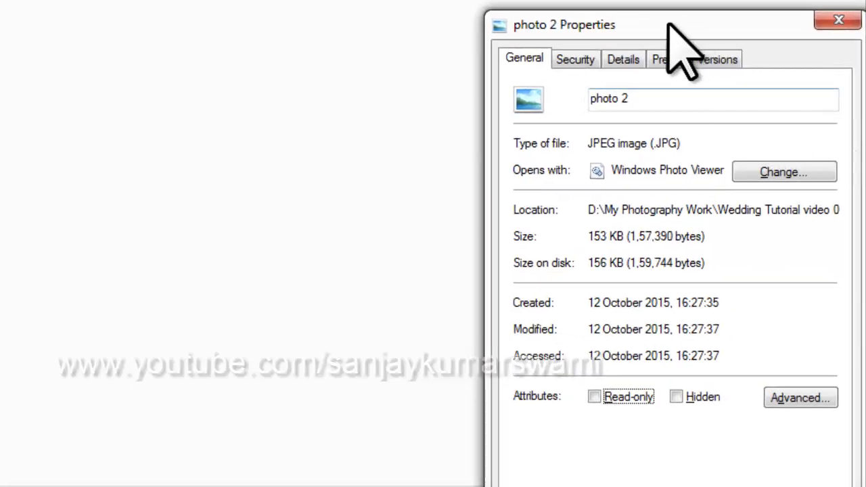
click(497, 25)
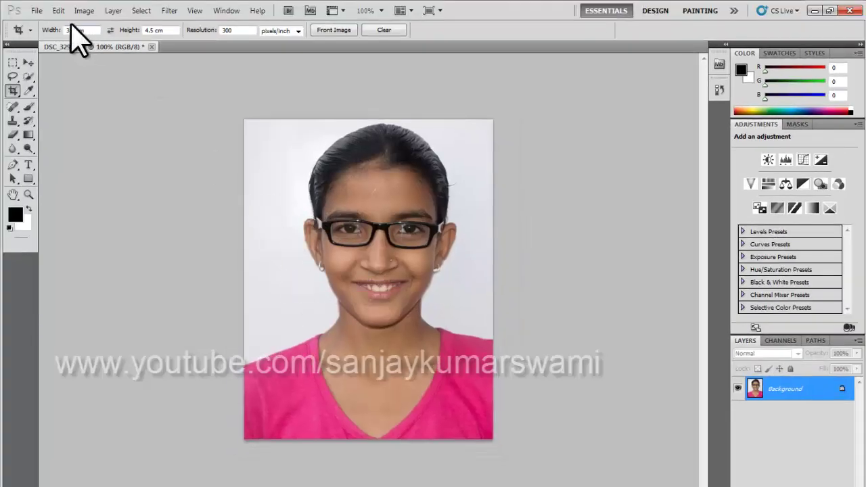
- Export the 300 pixels/inch crop with Save for Web & Devices as a JPEG at High quality 61, named photo 03
click(37, 10)
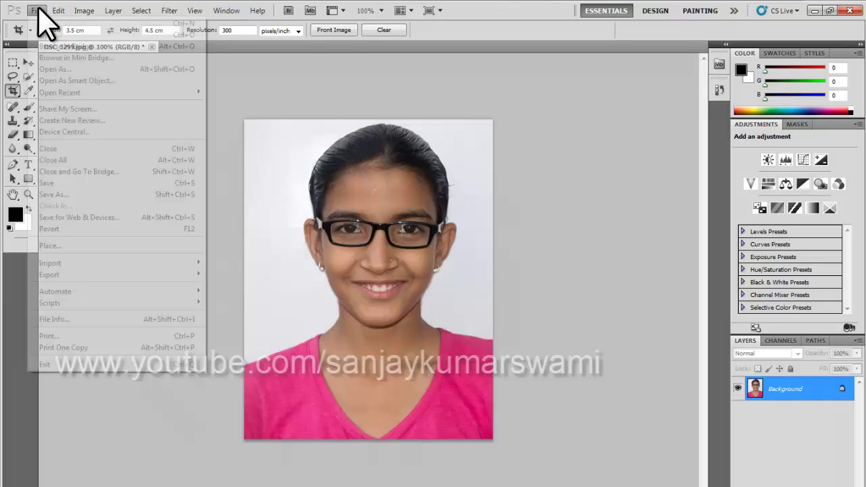
click(91, 217)
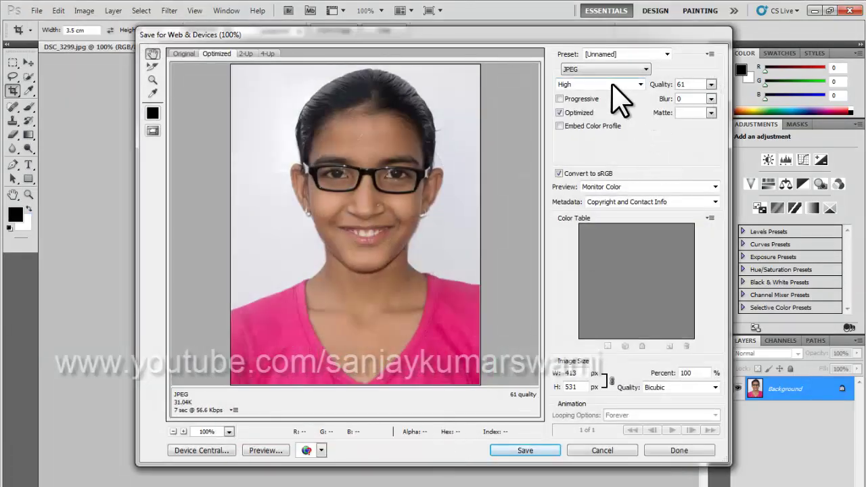
click(612, 84)
click(691, 84)
click(711, 85)
click(710, 85)
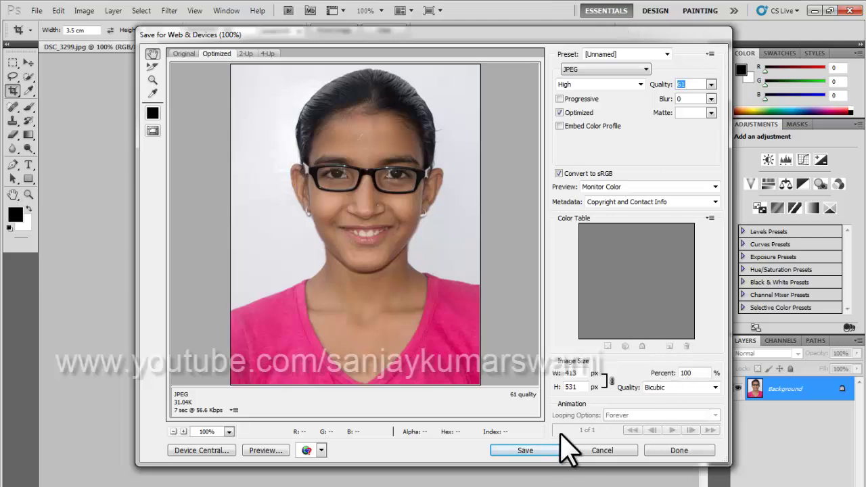
click(525, 449)
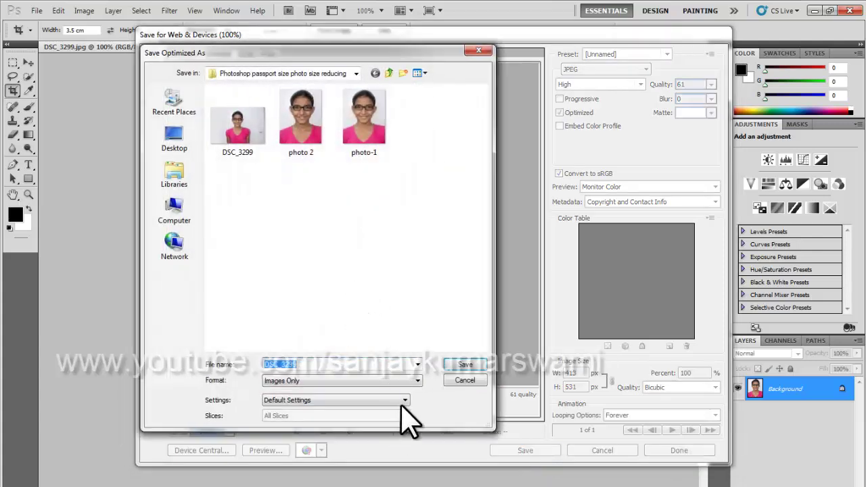
text(photo )
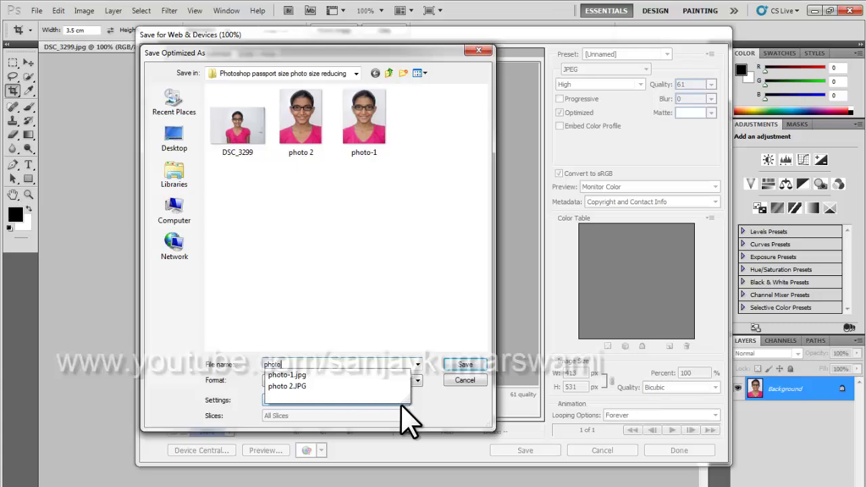
text(03)
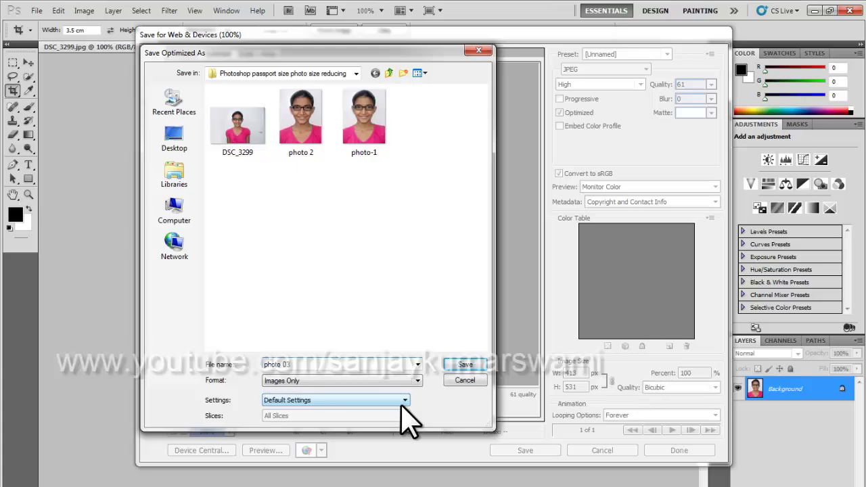
key(Return)
- Switch to Windows Explorer and examine the file size of photo-03 in its properties
key(alt+Tab)
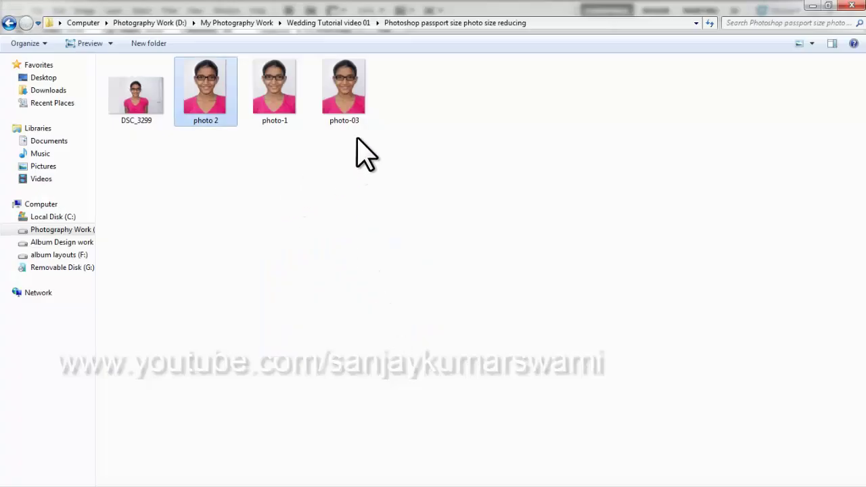
click(351, 119)
key(alt+Return)
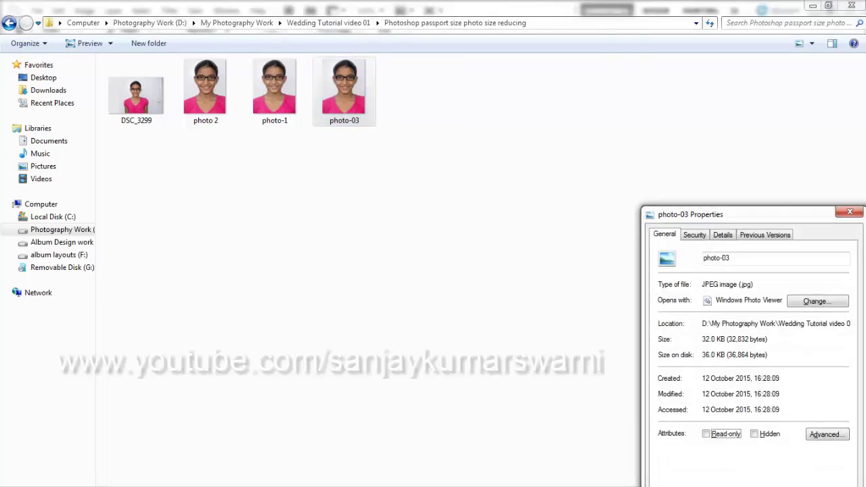
drag(799, 214, 377, 102)
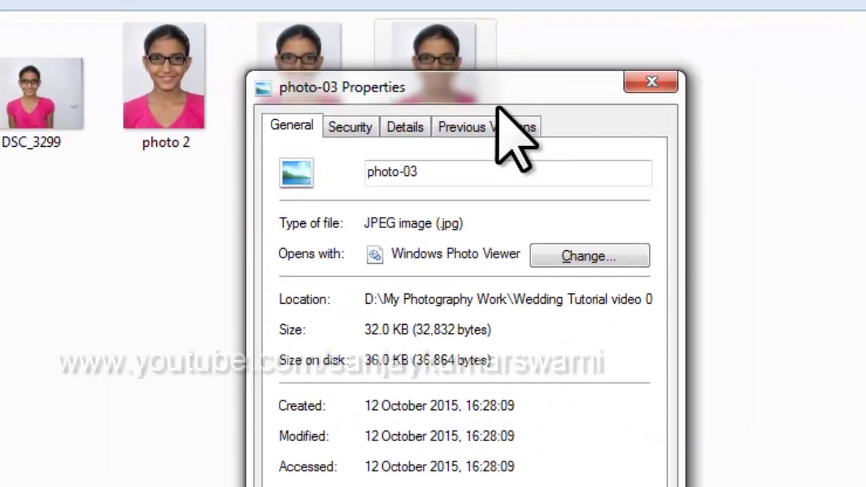
- Close the photo-03 properties, return to Photoshop and export the crop with Save for Web & Devices as a quality 28 JPEG named photo 04
drag(497, 107, 514, 183)
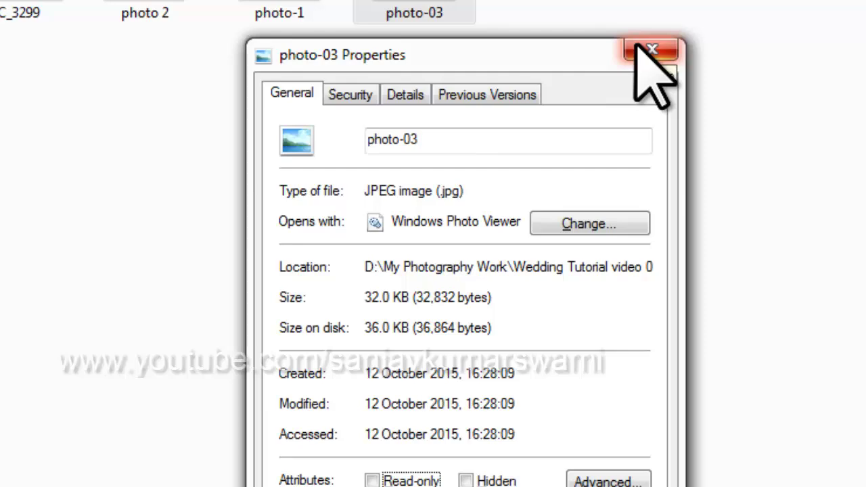
click(650, 50)
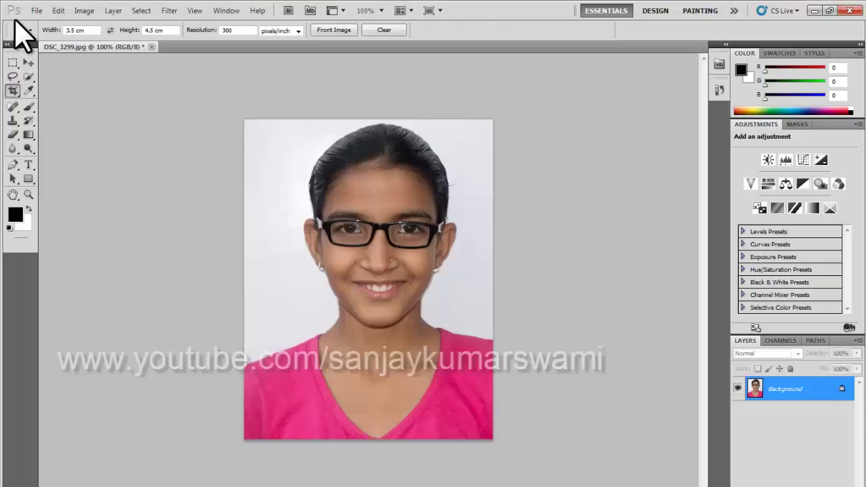
click(37, 10)
click(92, 217)
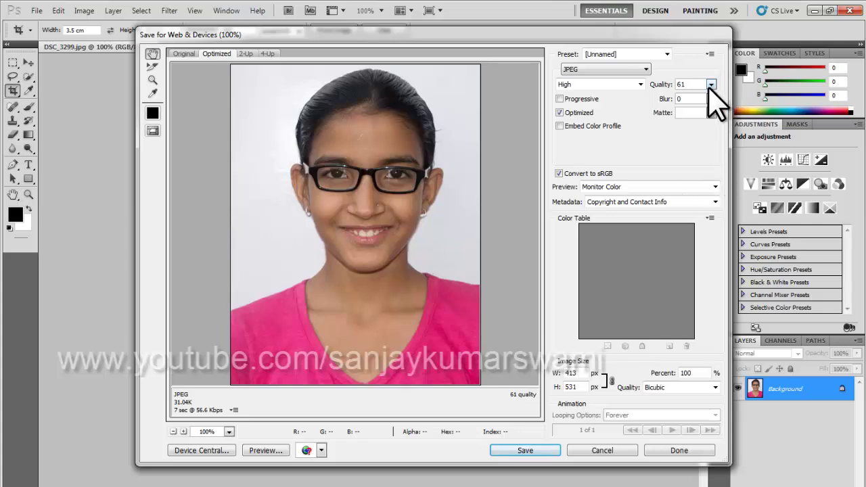
drag(687, 98, 676, 100)
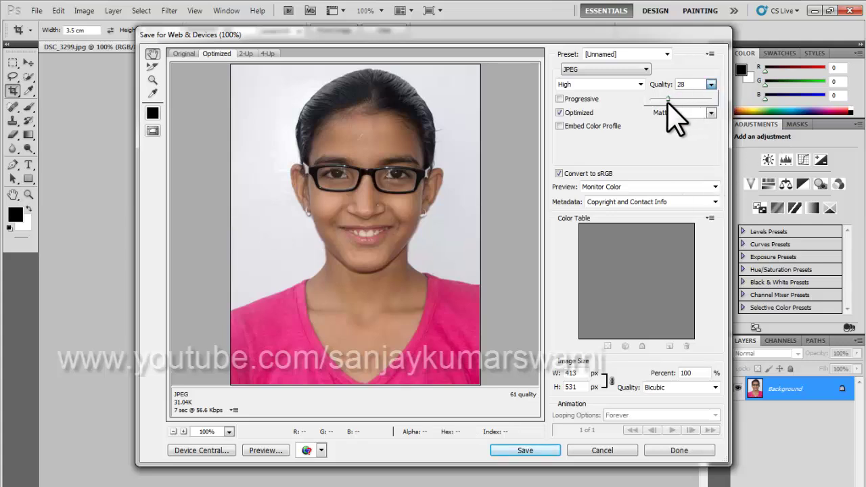
click(528, 449)
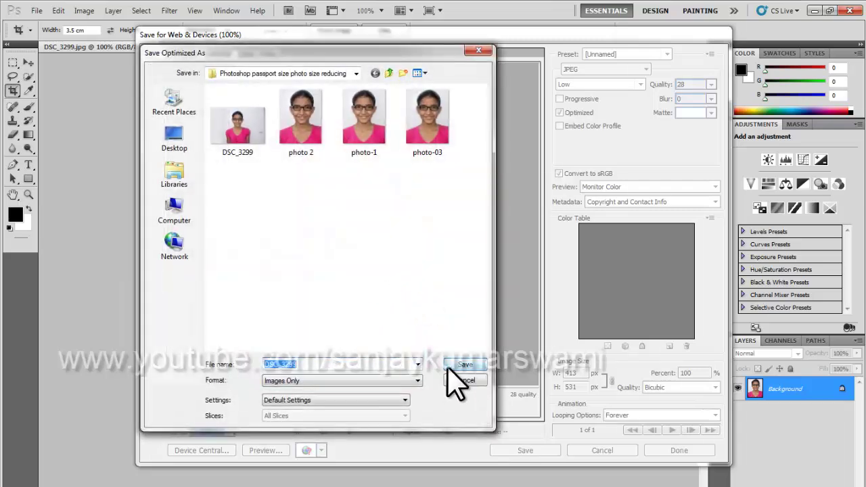
text(photo 4)
click(448, 368)
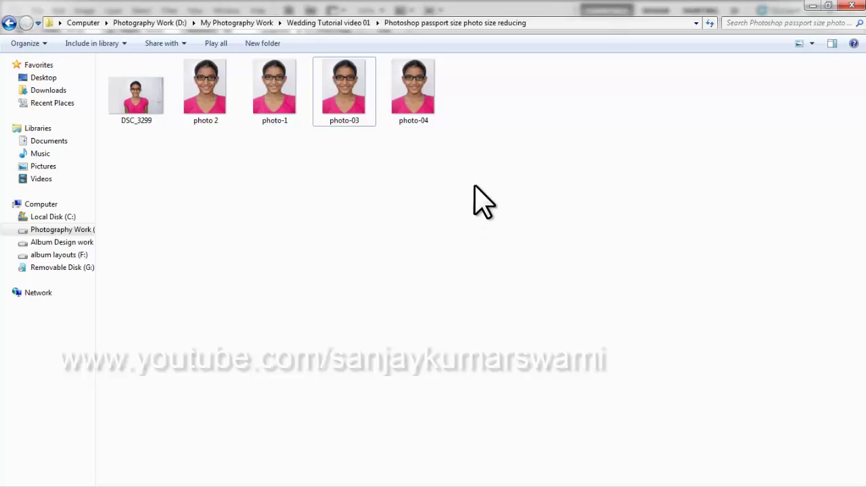
- Switch to Windows Explorer, preview photo-04 at full view and examine its file size in its properties
double_click(414, 102)
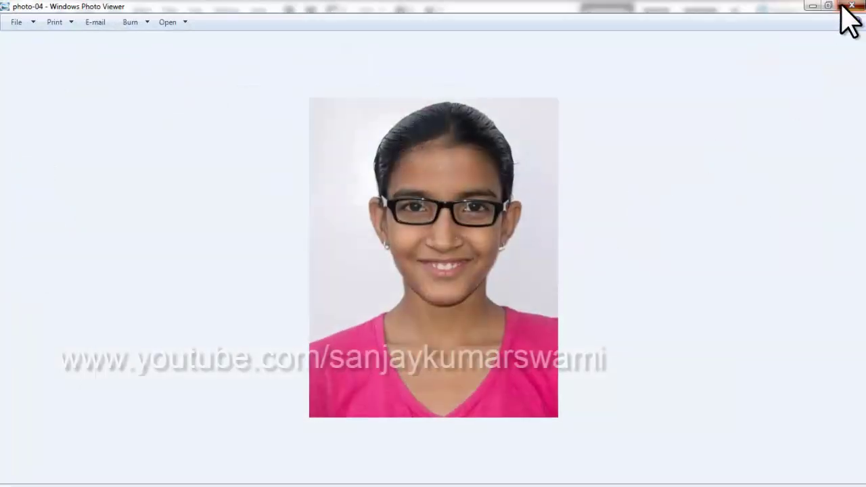
click(851, 6)
right_click(422, 89)
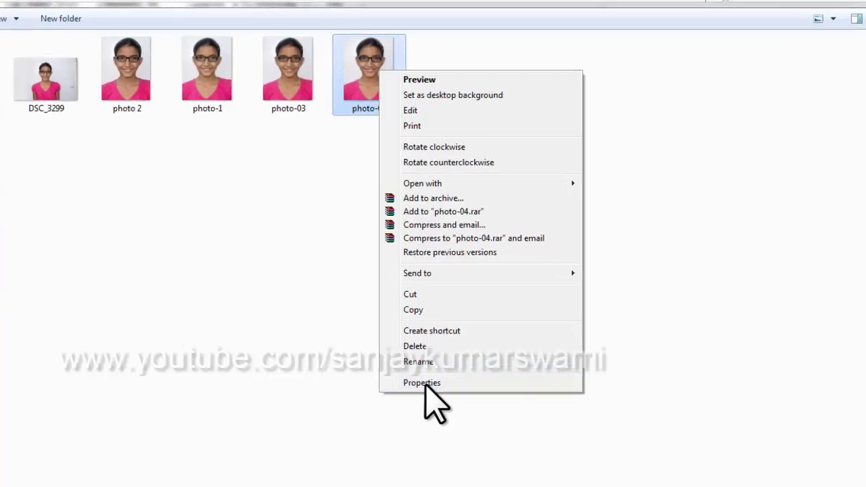
click(456, 356)
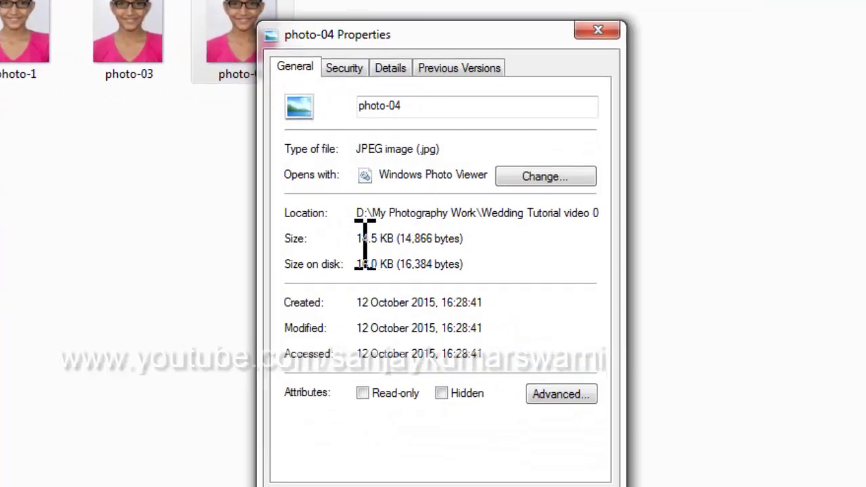
drag(366, 240, 482, 236)
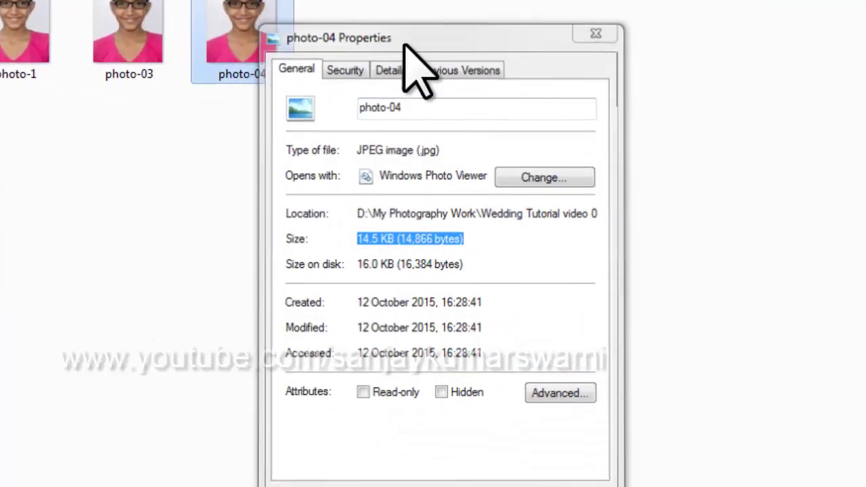
key(Escape)
- Open photo-03 in Windows Photo Viewer and compare its image quality with the other saved versions
double_click(269, 30)
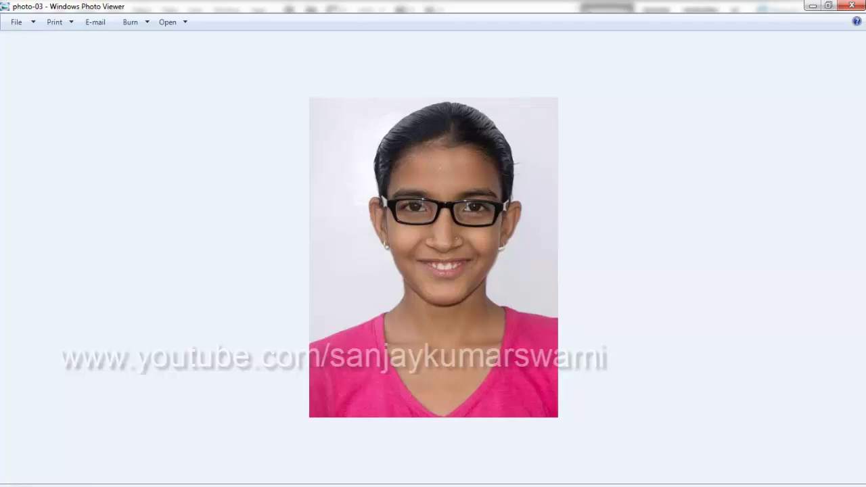
key(Left)
key(Left)
key(Left)
key(Left)
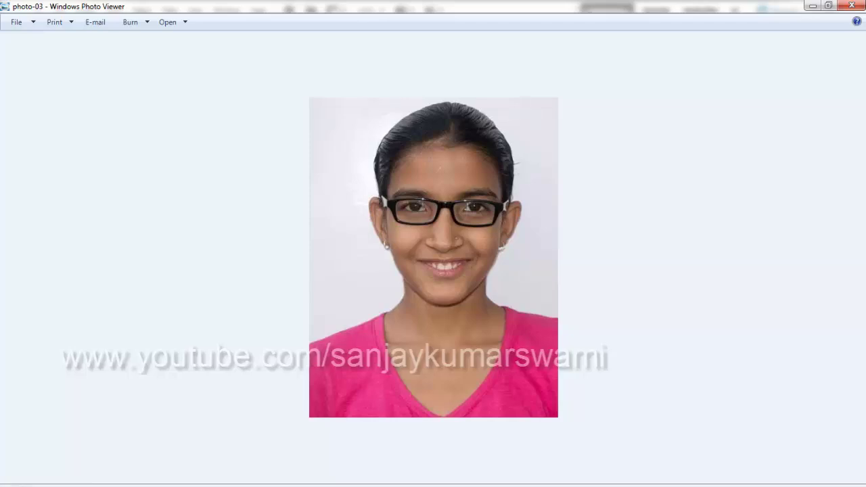
click(849, 5)
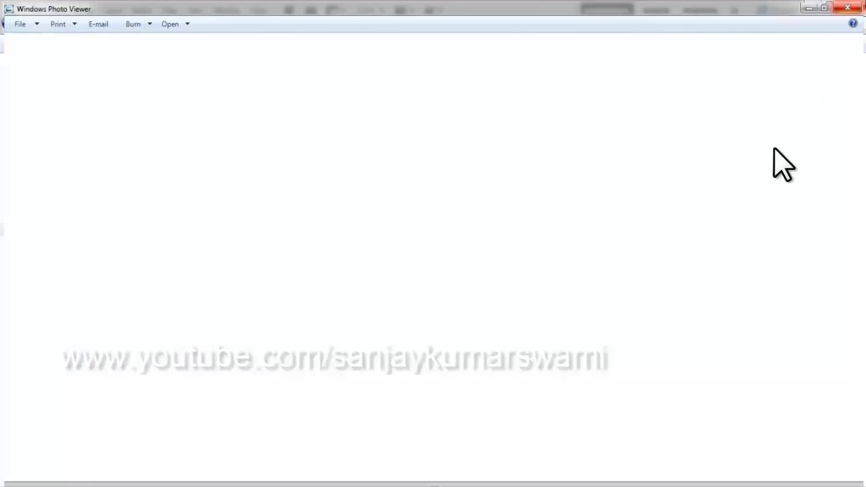